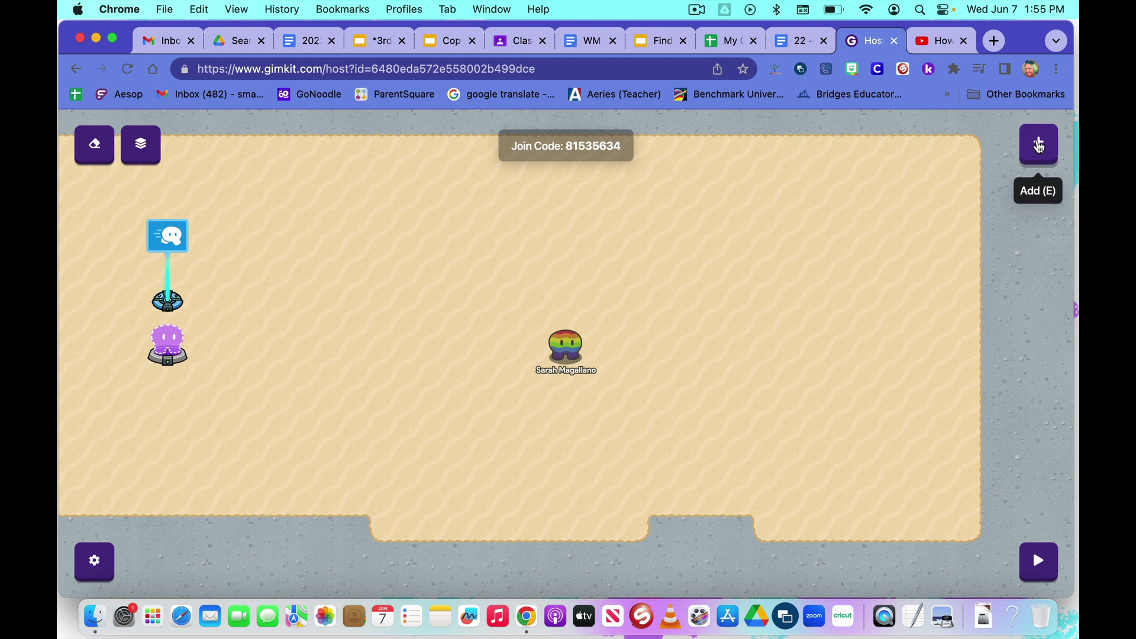
# Search the devices for "las" and place a Laser Beam on the sand just above the player character.
pyautogui.click(1038, 145)
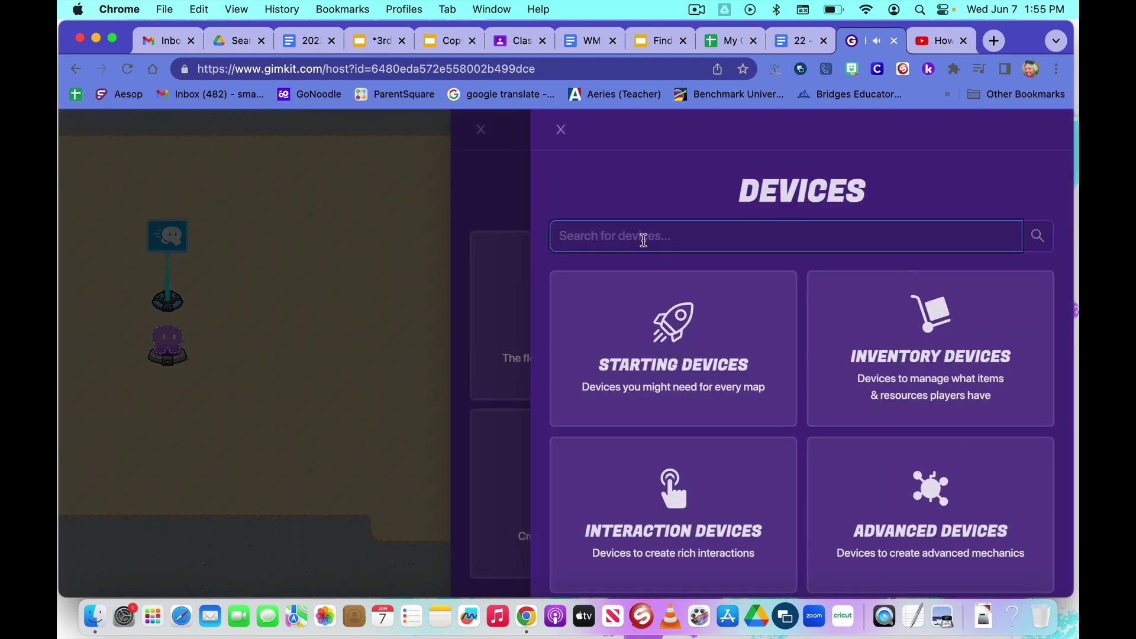
pyautogui.click(561, 128)
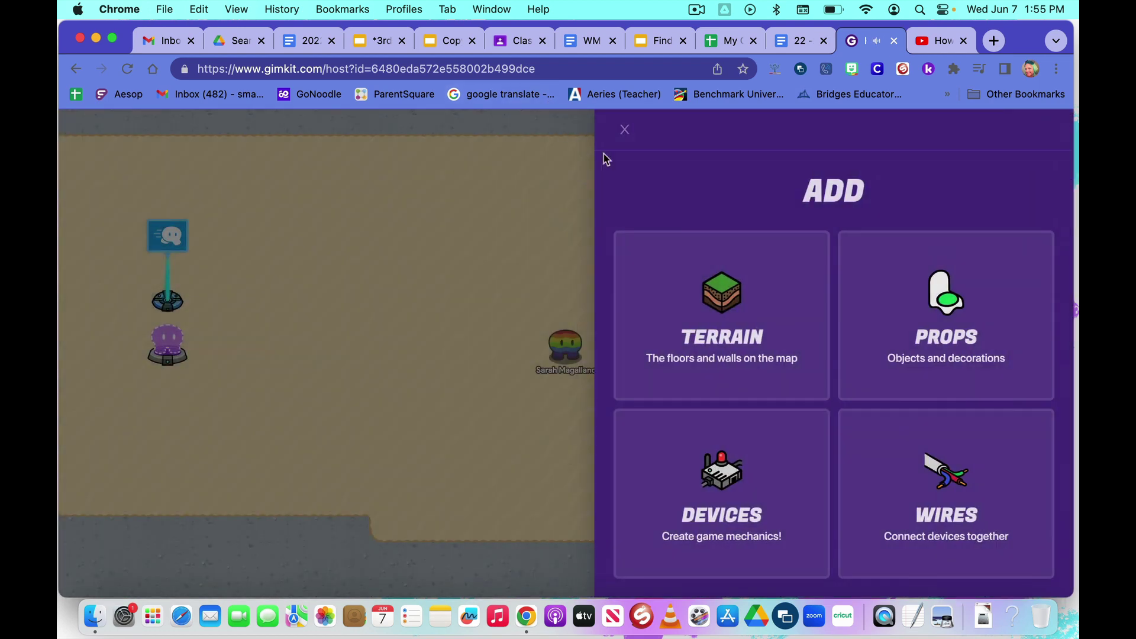
pyautogui.click(710, 485)
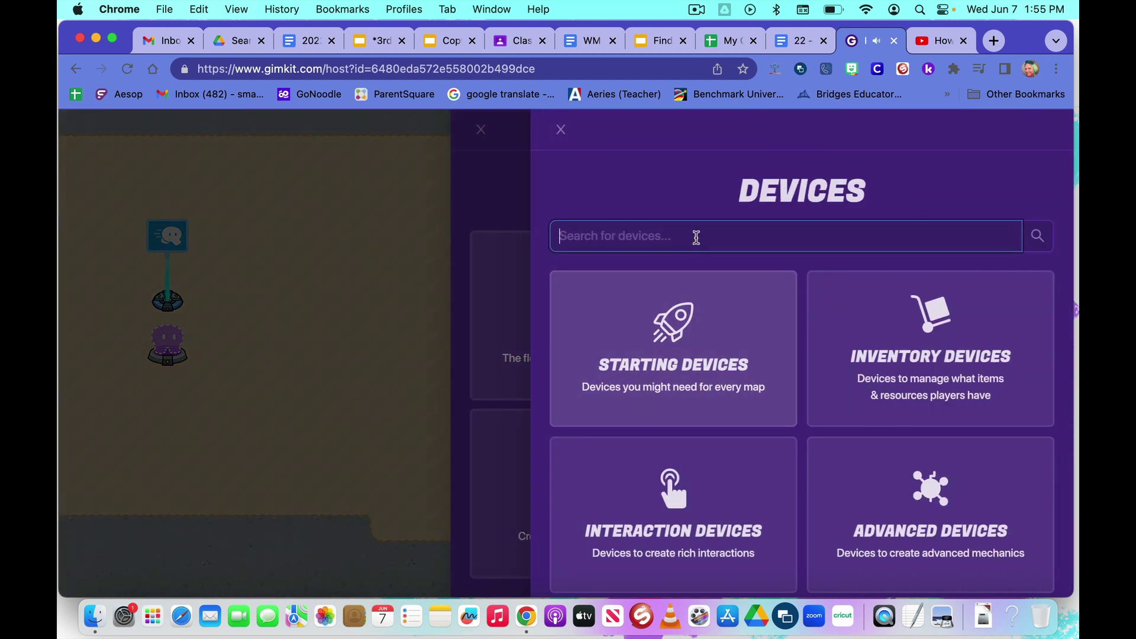
pyautogui.write('las')
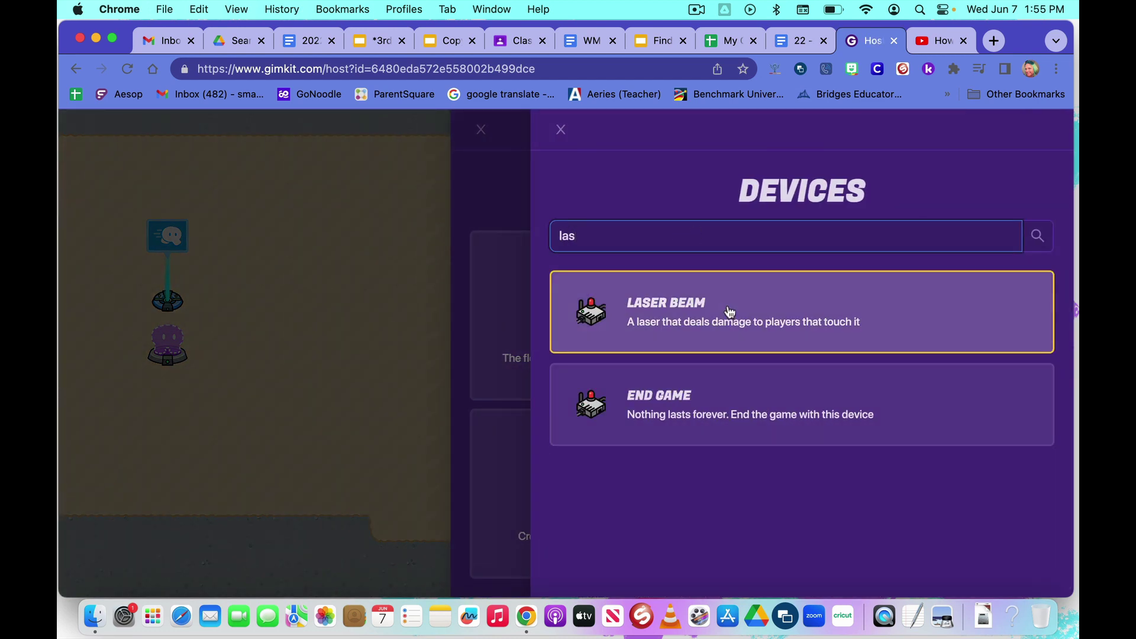
pyautogui.click(730, 311)
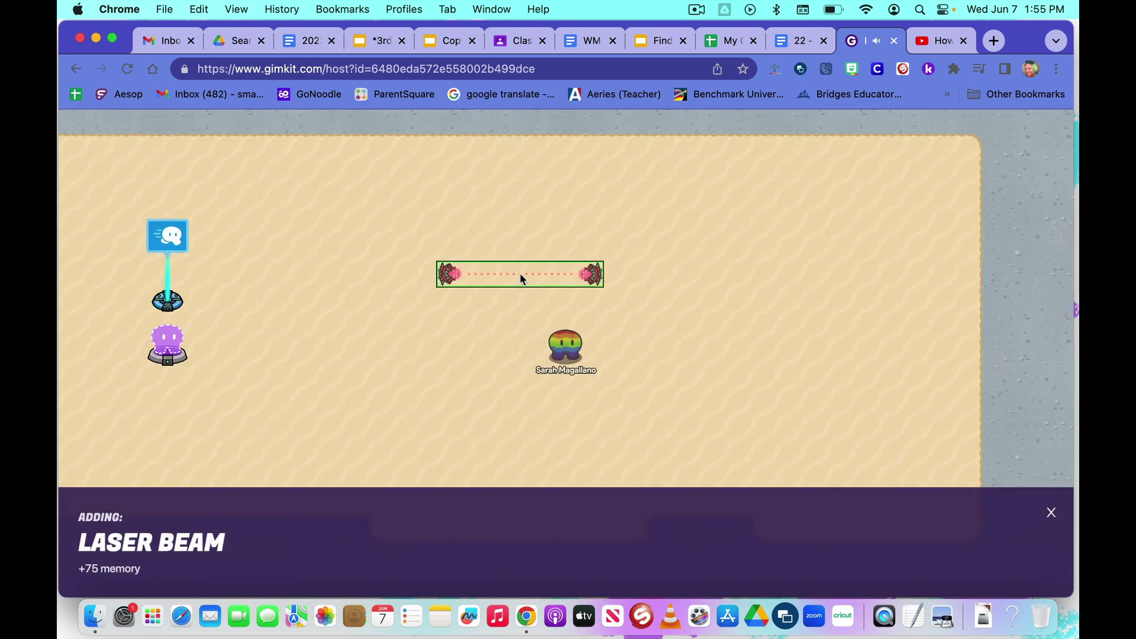
pyautogui.click(520, 275)
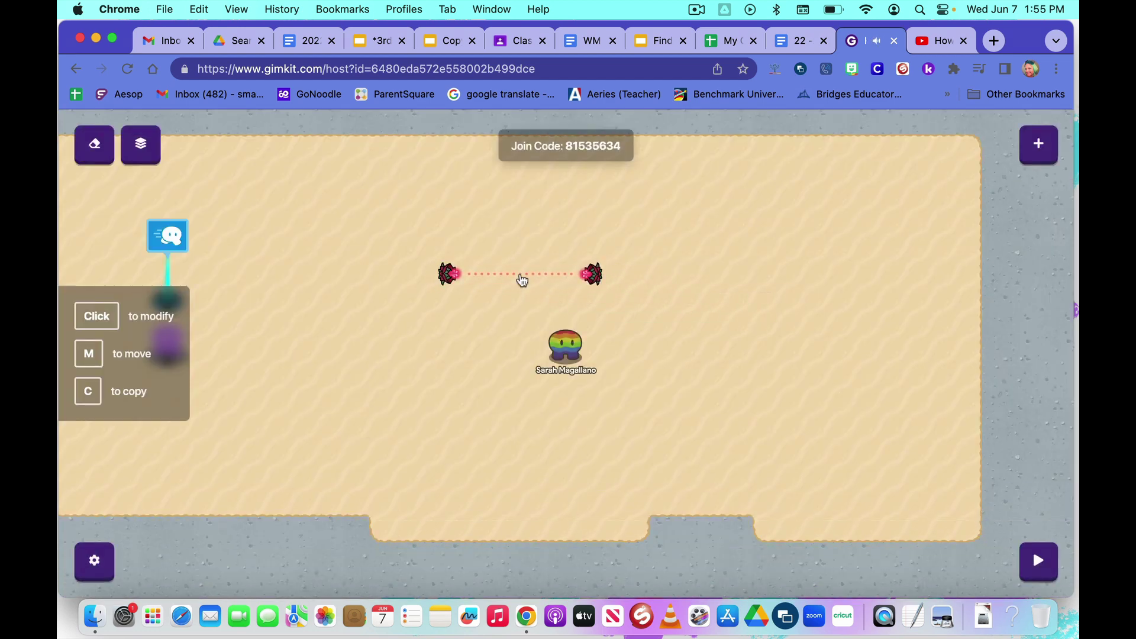
# Shorten the laser beam slightly with its resize handle, try its rotation handle, and finish the size change.
pyautogui.click(528, 275)
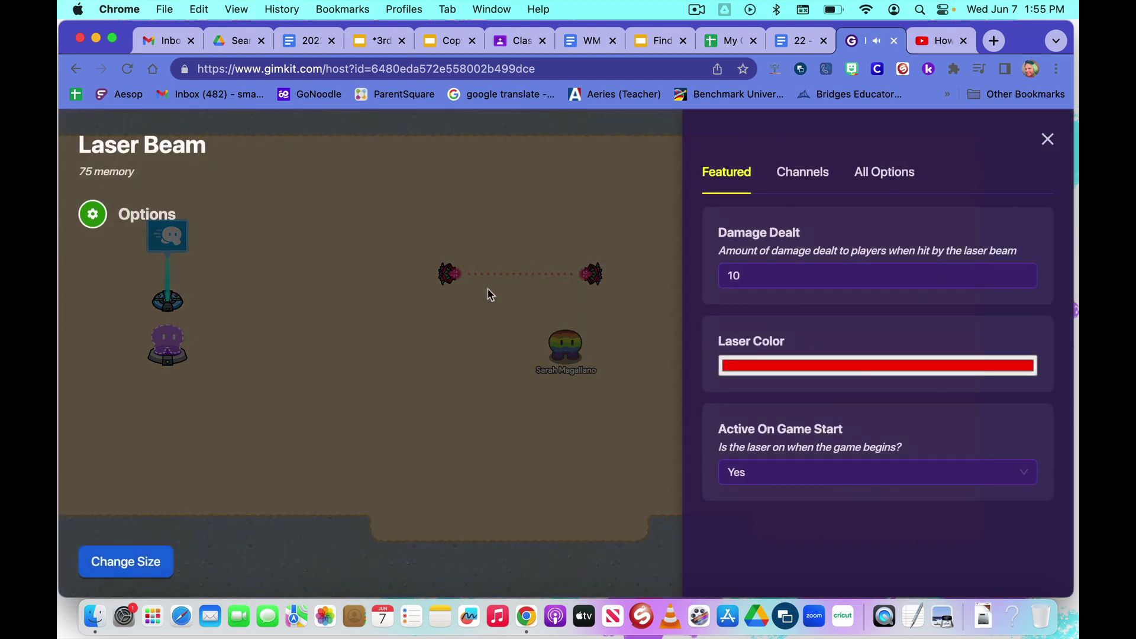
pyautogui.click(135, 570)
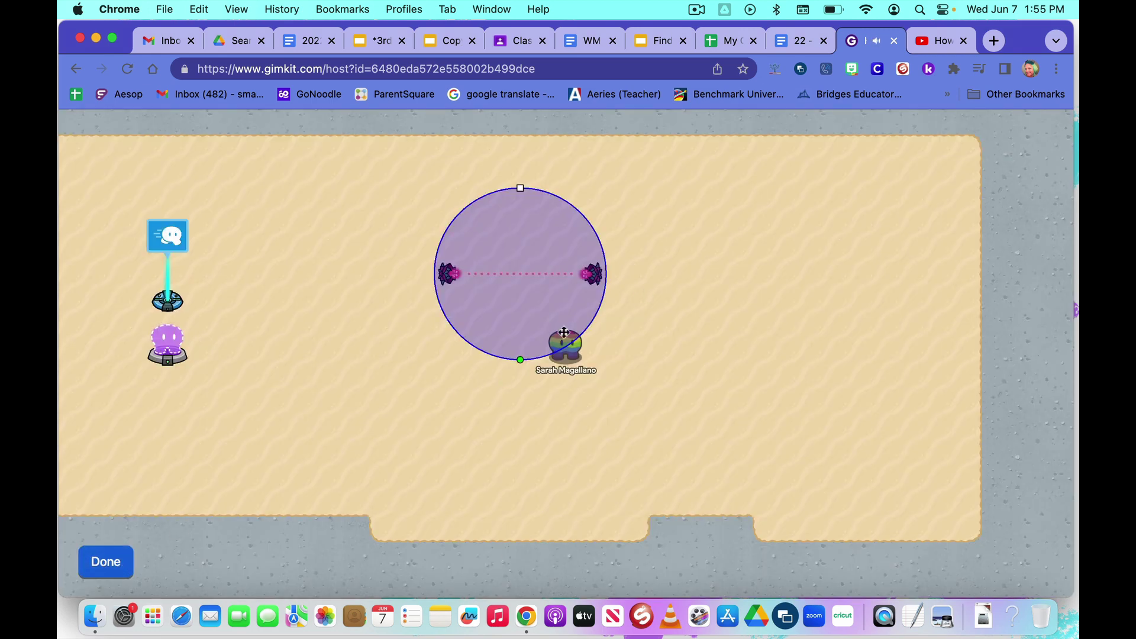
pyautogui.moveTo(520, 187); pyautogui.dragTo(538, 205)
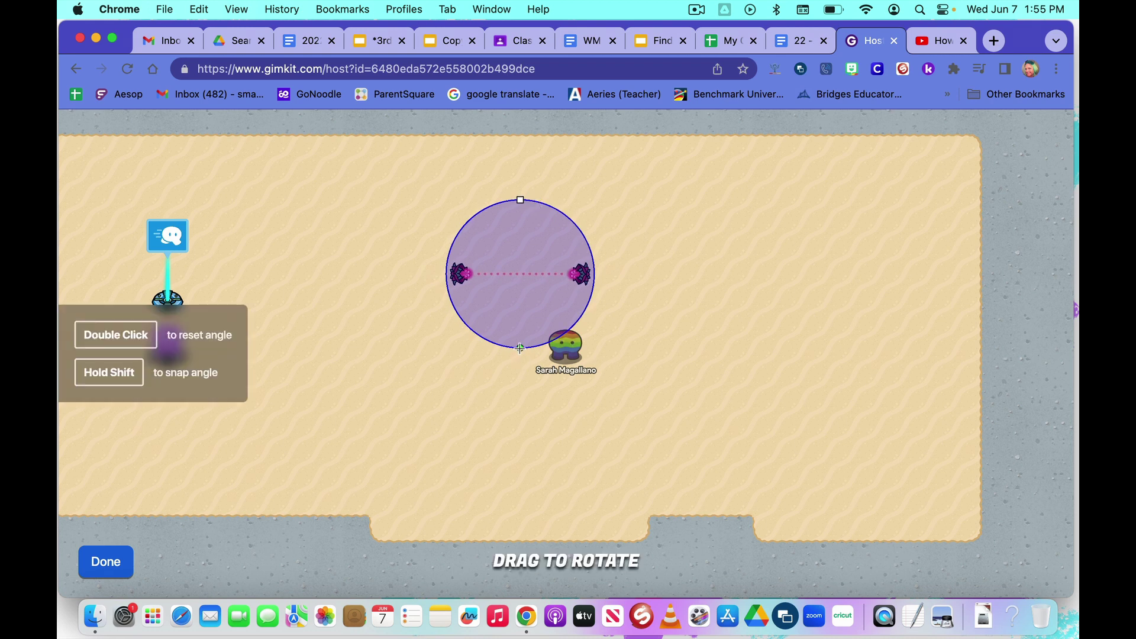
pyautogui.moveTo(519, 348)
pyautogui.mouseDown()
pyautogui.moveTo(473, 334)
pyautogui.moveTo(448, 276)
pyautogui.moveTo(449, 249)
pyautogui.moveTo(507, 197)
pyautogui.moveTo(527, 200)
pyautogui.moveTo(477, 201)
pyautogui.moveTo(416, 276)
pyautogui.moveTo(532, 372)
pyautogui.moveTo(556, 366)
pyautogui.moveTo(500, 371)
pyautogui.moveTo(531, 371)
pyautogui.moveTo(519, 366)
pyautogui.mouseUp()
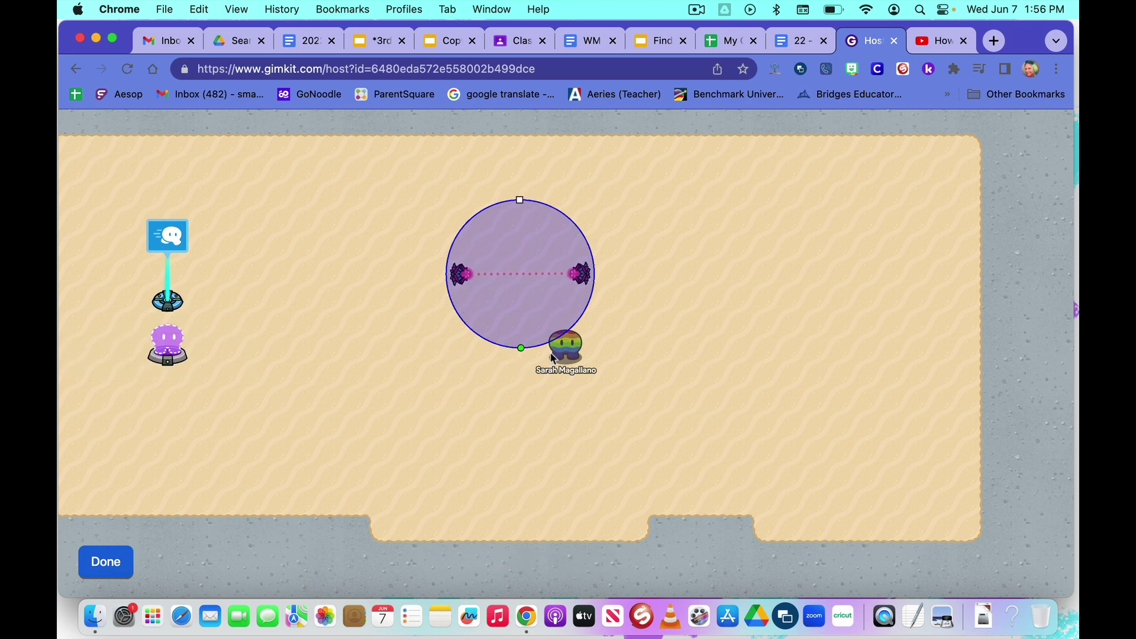
pyautogui.click(100, 570)
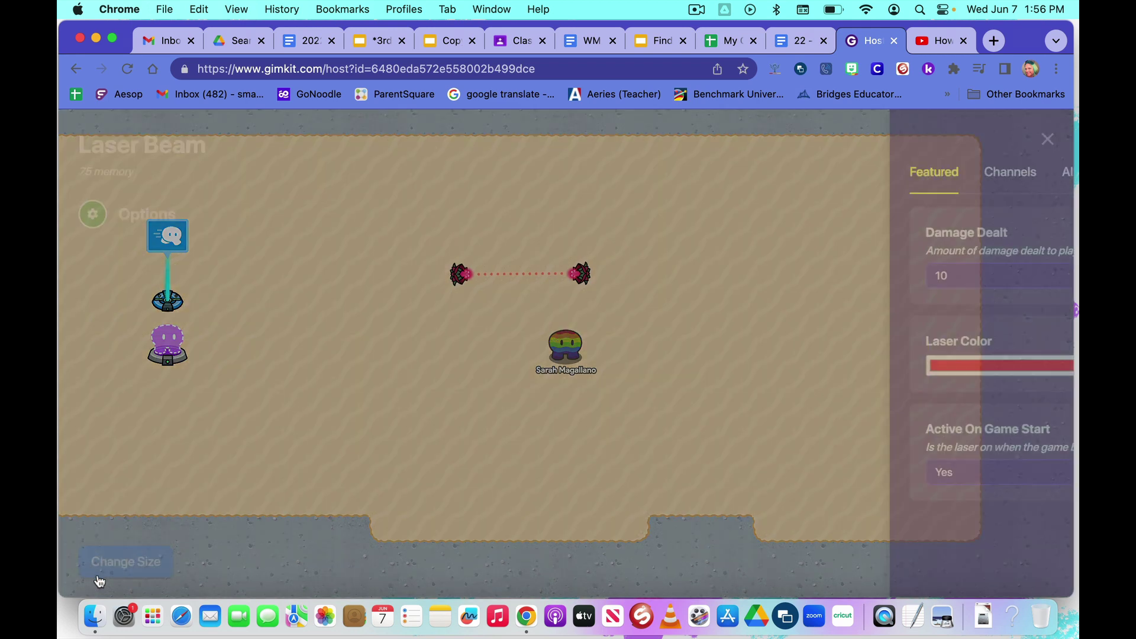
# Set the laser beam's color to white, trying a blue shade along the way, and close its options.
pyautogui.click(830, 373)
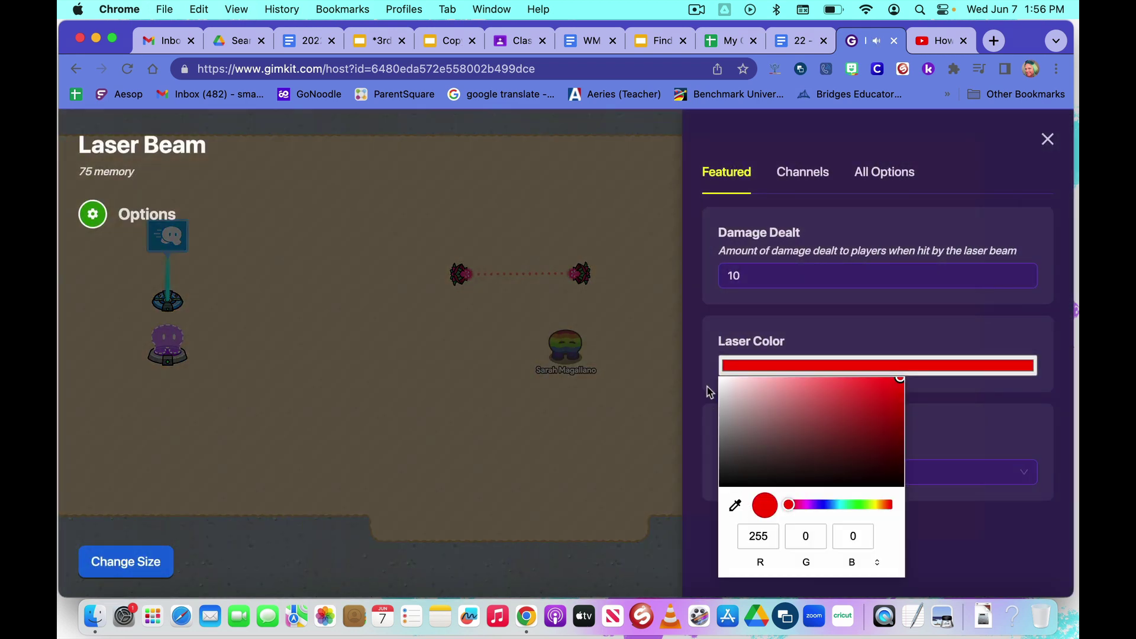
pyautogui.click(725, 383)
pyautogui.moveTo(725, 384); pyautogui.dragTo(720, 383)
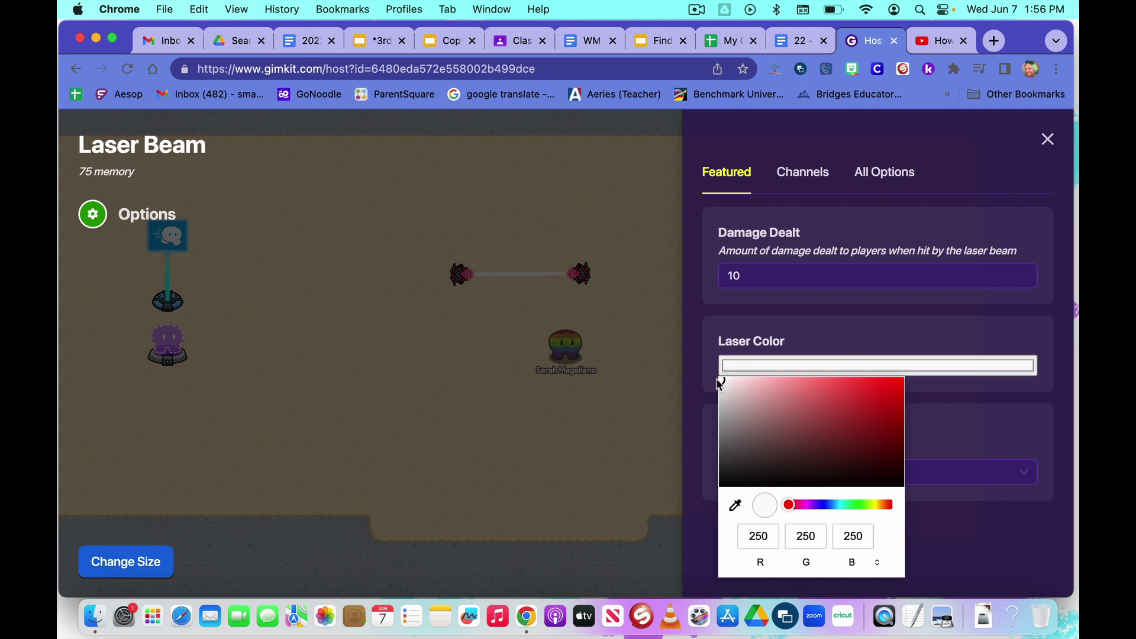
pyautogui.click(838, 507)
pyautogui.click(889, 396)
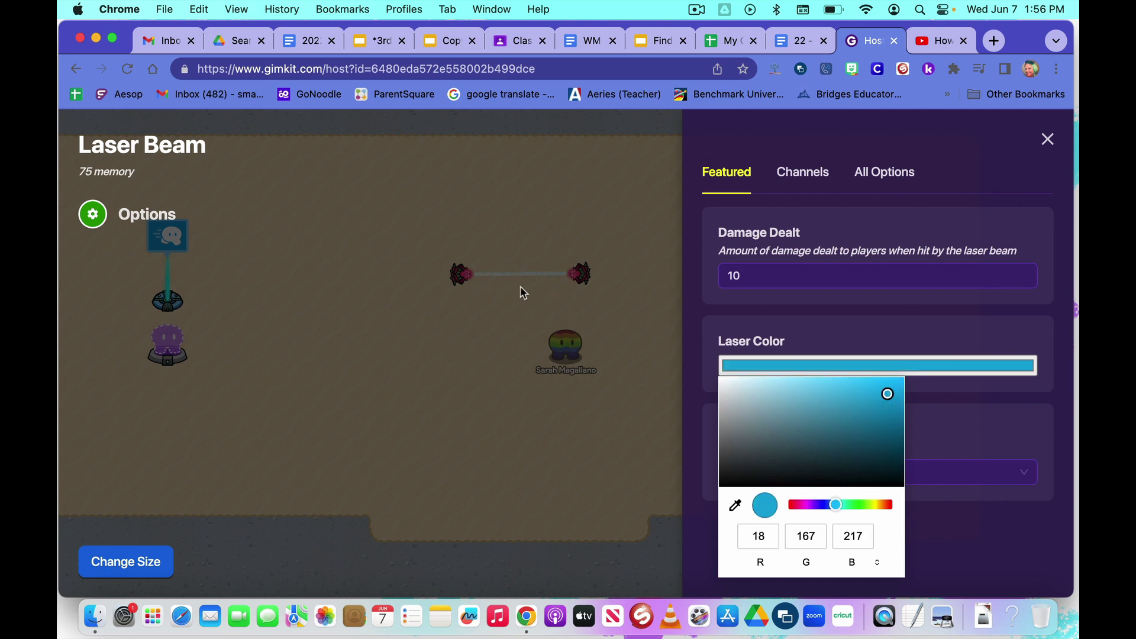
pyautogui.moveTo(739, 388); pyautogui.dragTo(721, 382)
pyautogui.click(1047, 140)
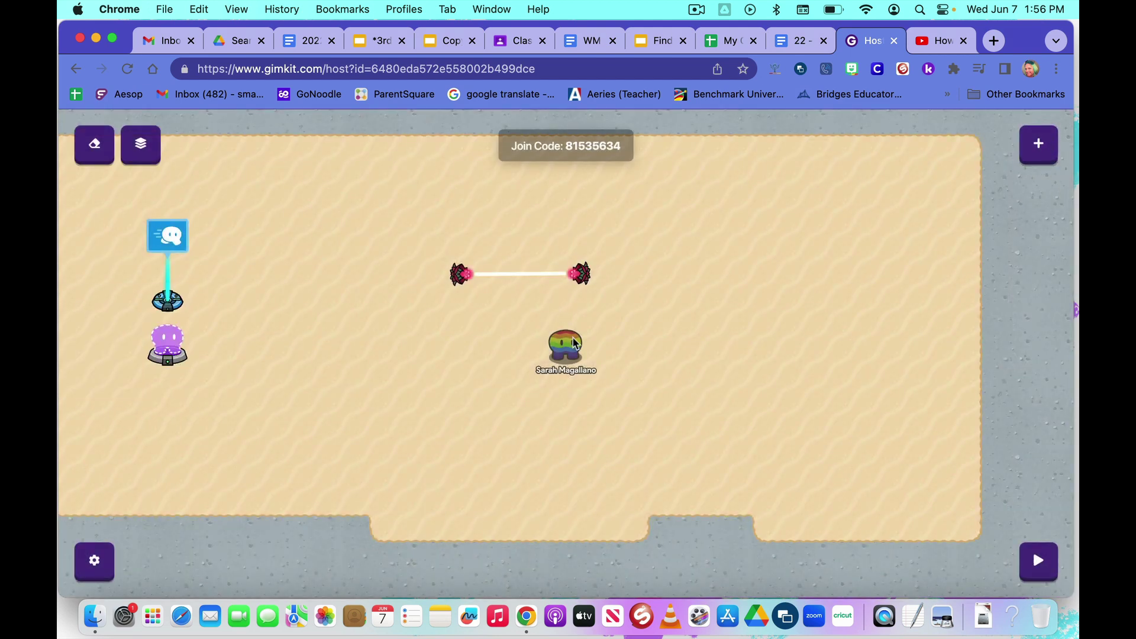
# Search the devices for "life" and place a Lifecycle device just below the middle of the laser beam.
pyautogui.press('Down')
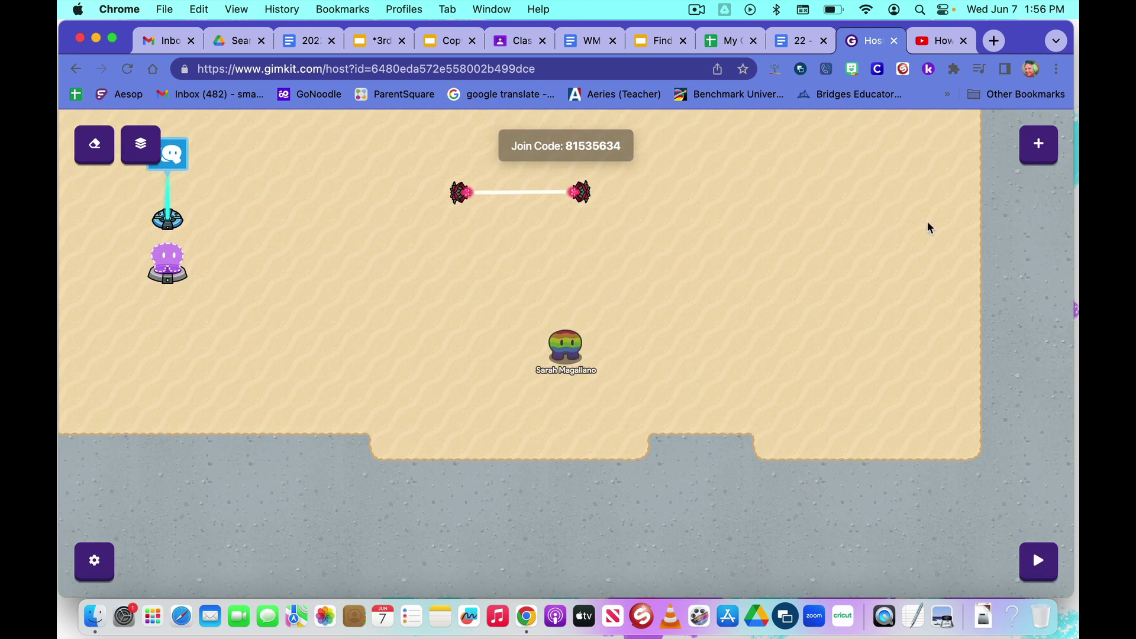
pyautogui.click(1042, 148)
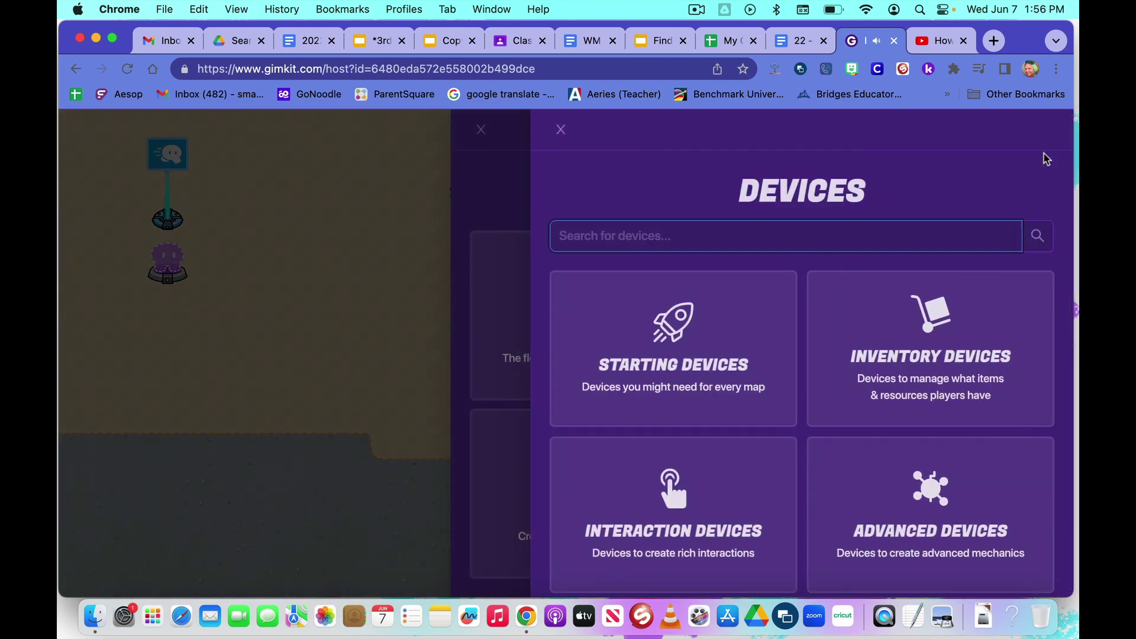
pyautogui.click(561, 130)
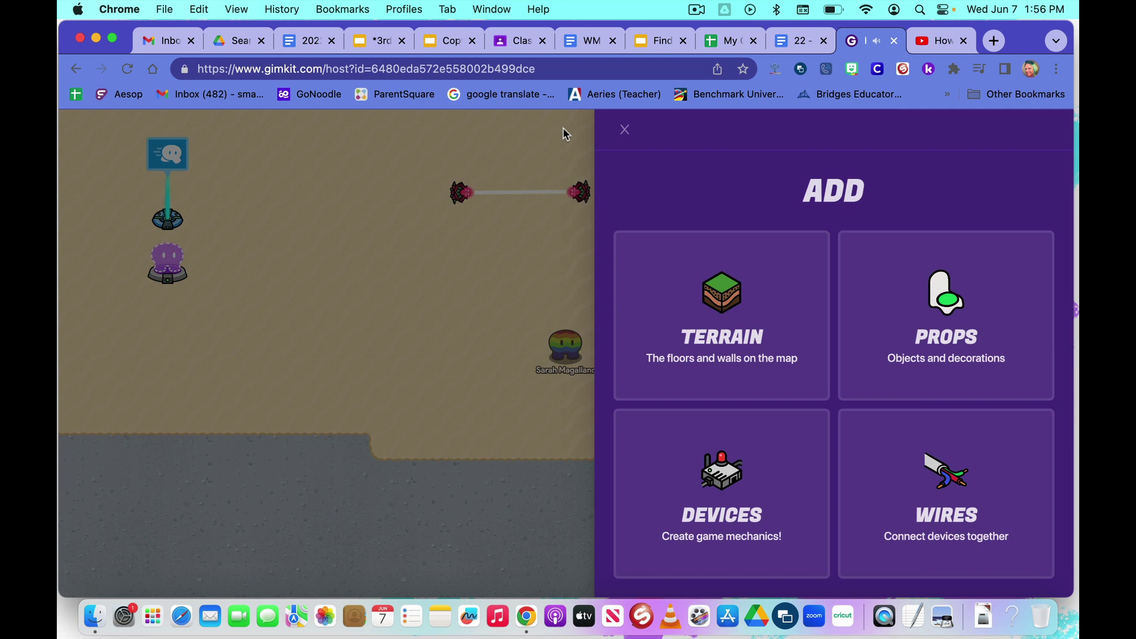
pyautogui.click(719, 459)
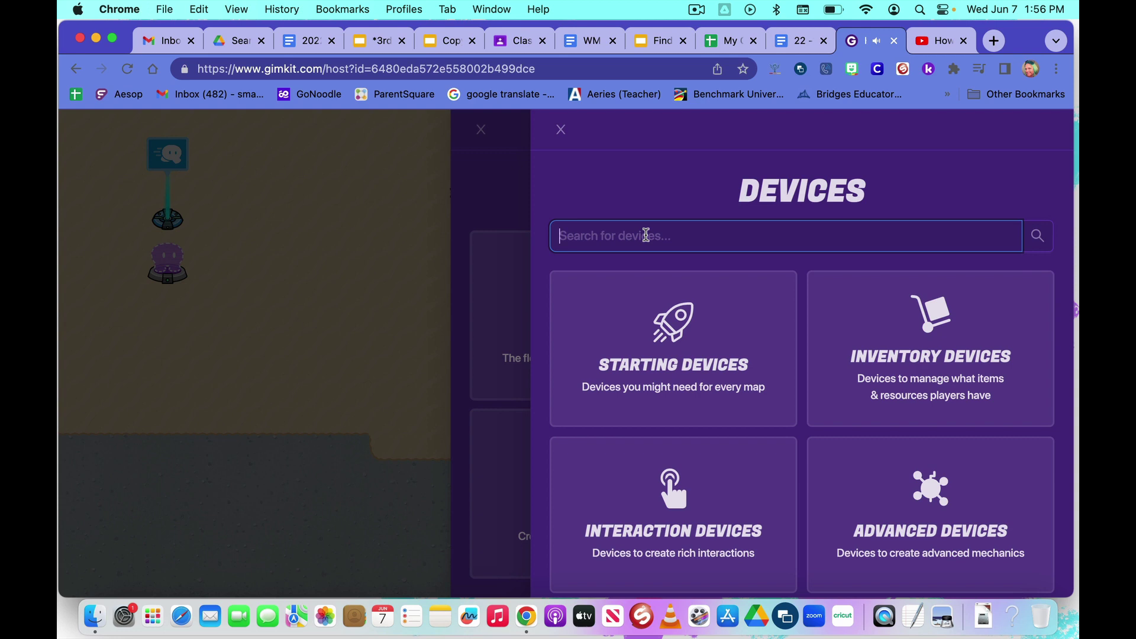
pyautogui.write('life')
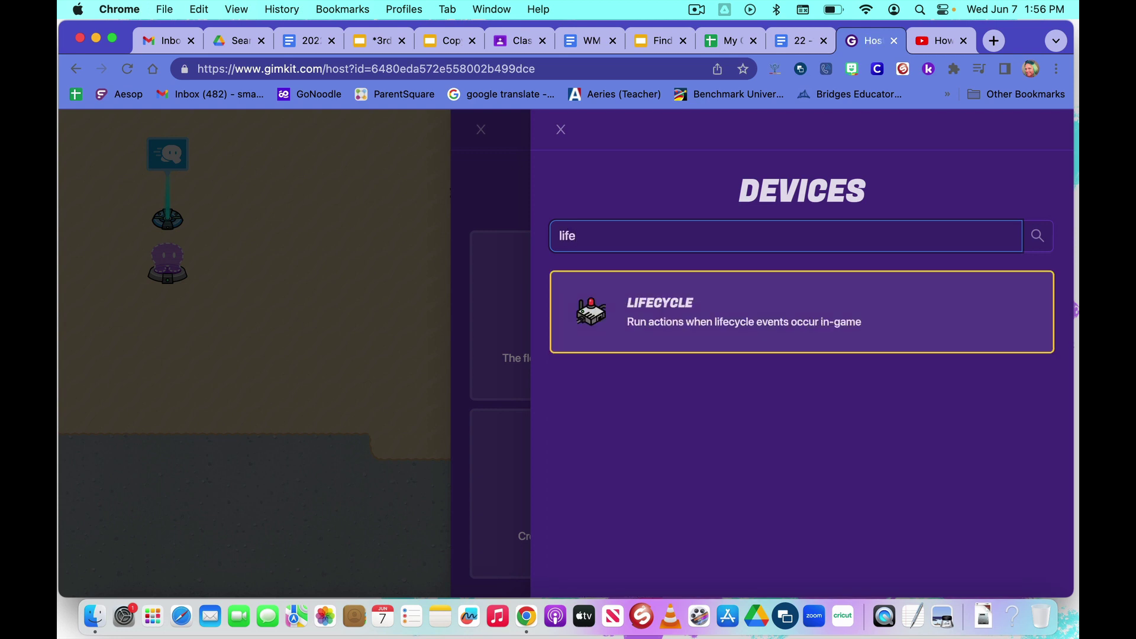
pyautogui.click(643, 305)
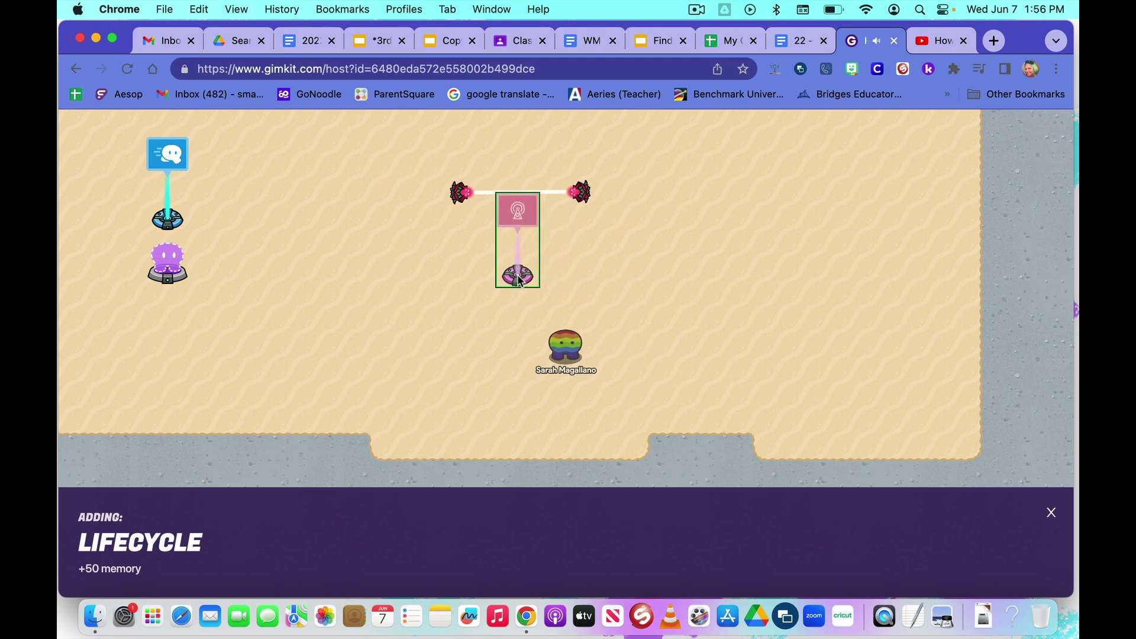
pyautogui.click(518, 284)
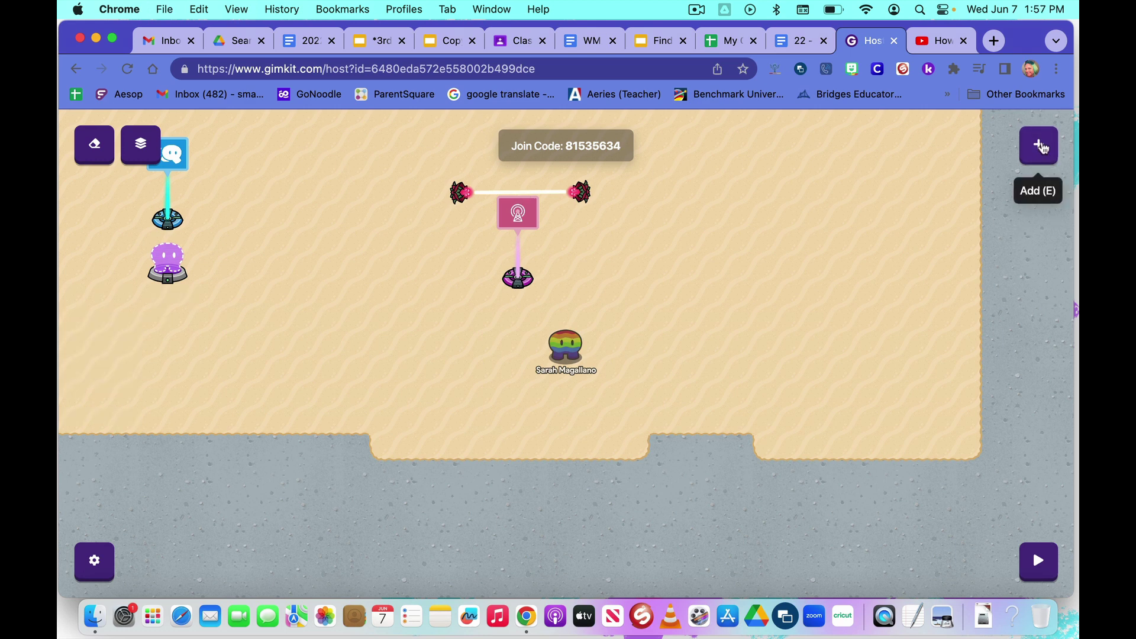
# Place a Repeater device on the left side of the laser beam and a copy of it on the right side.
pyautogui.click(1042, 147)
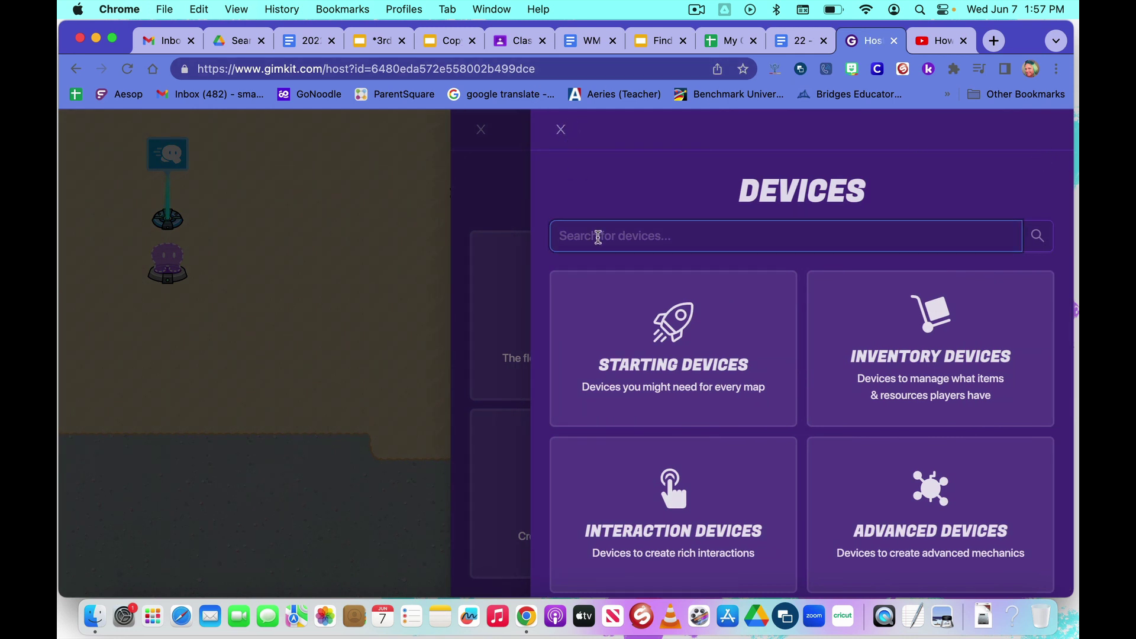
pyautogui.write('rep')
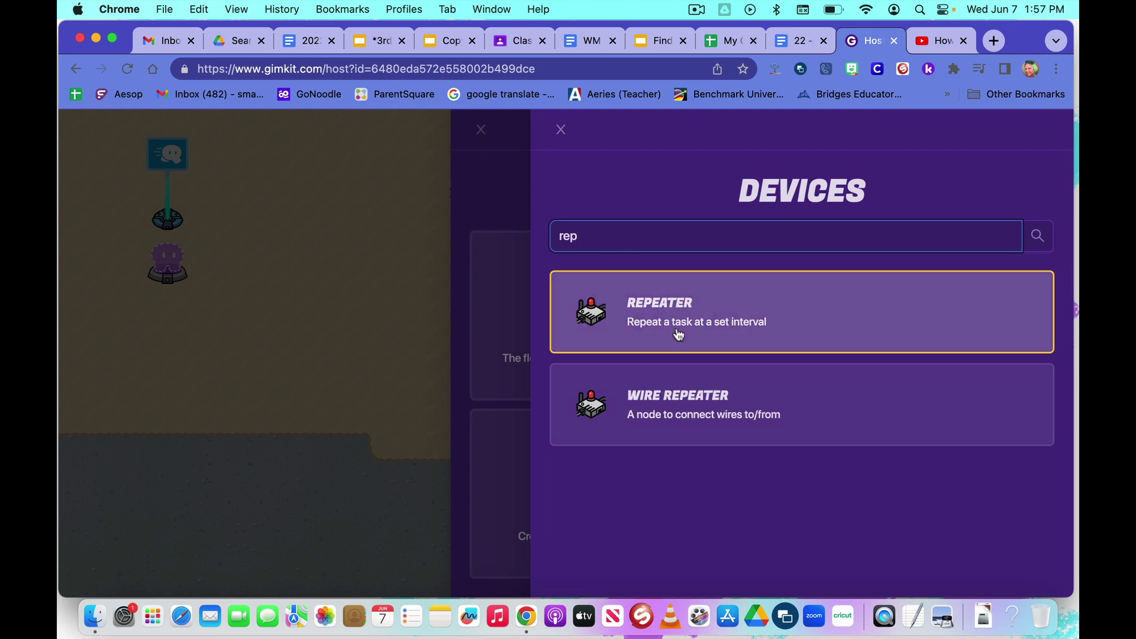
pyautogui.click(678, 335)
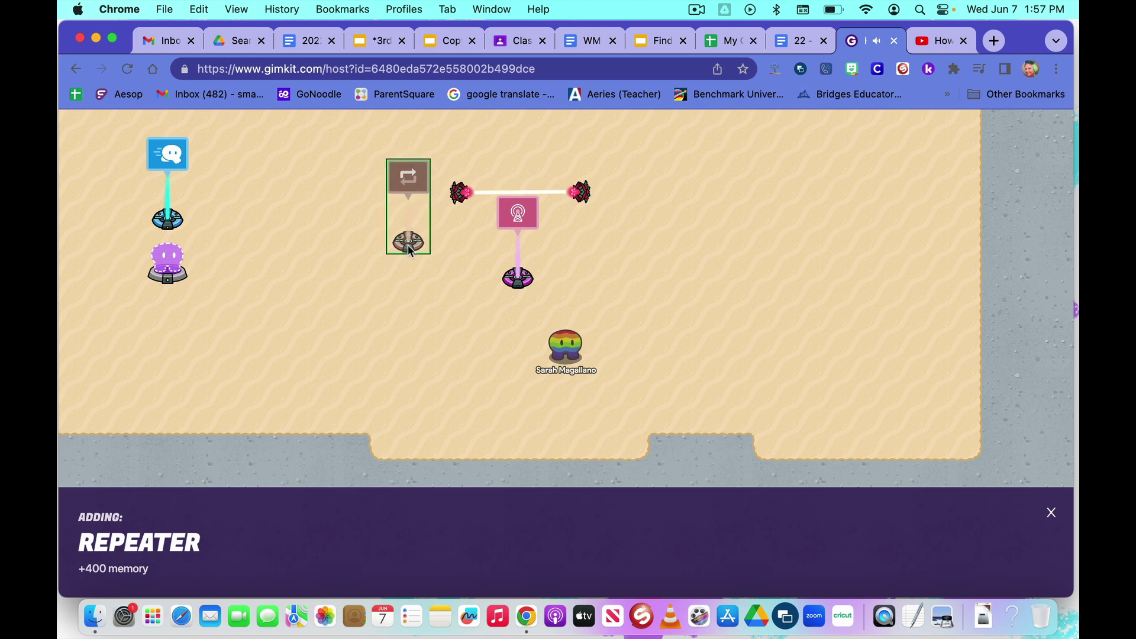
pyautogui.click(407, 254)
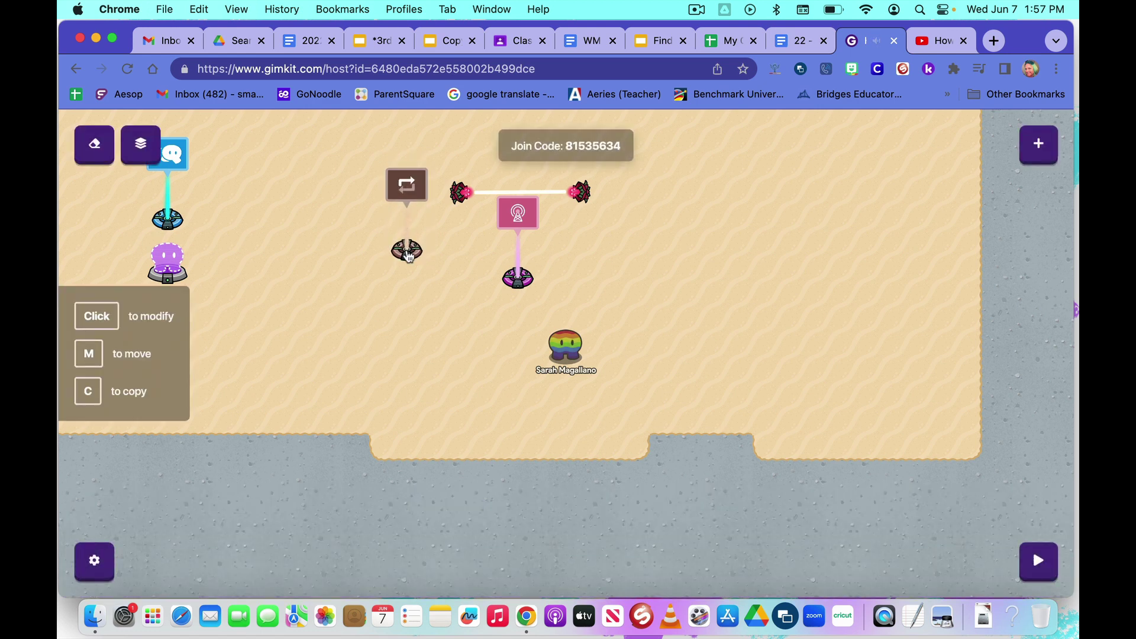
pyautogui.press('c')
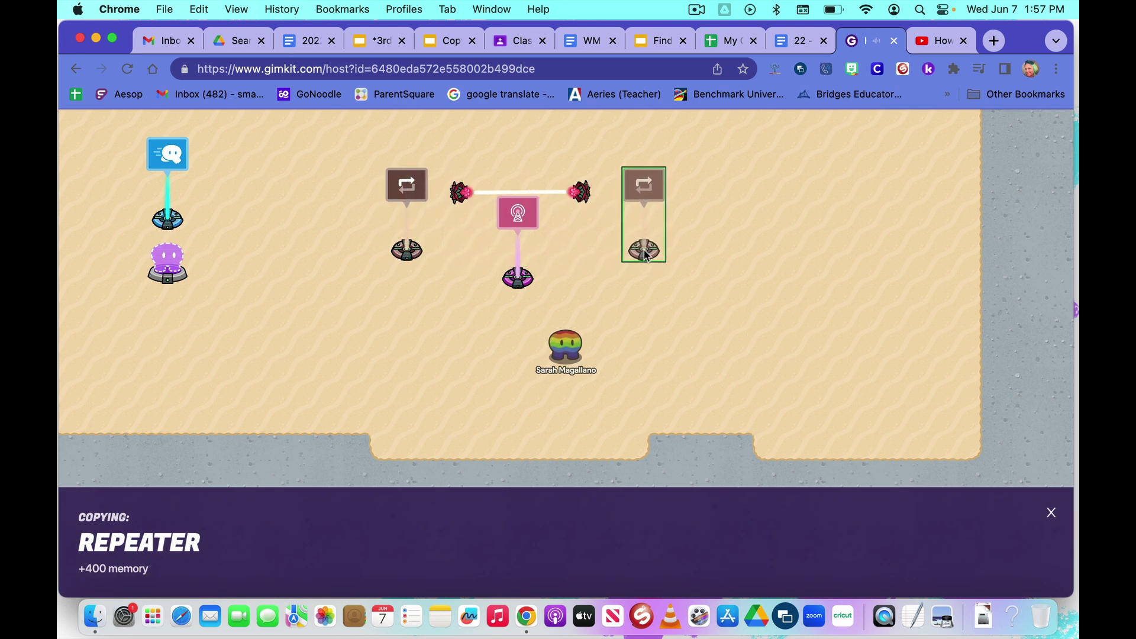
pyautogui.click(645, 254)
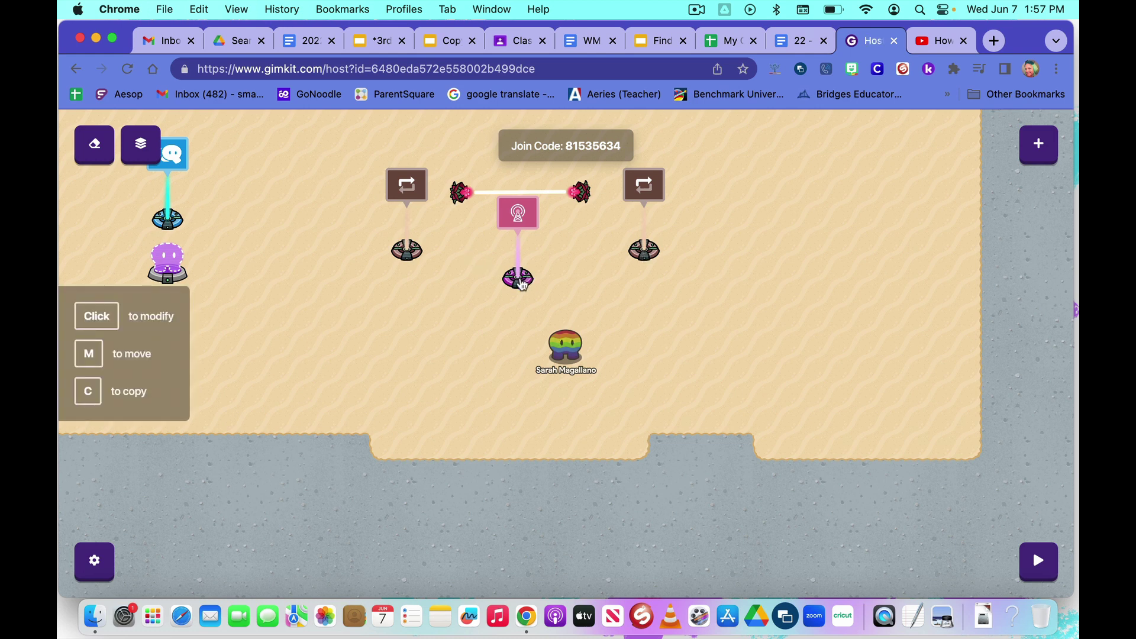
# Review the Lifecycle device's event and transmit channel options.
pyautogui.click(522, 284)
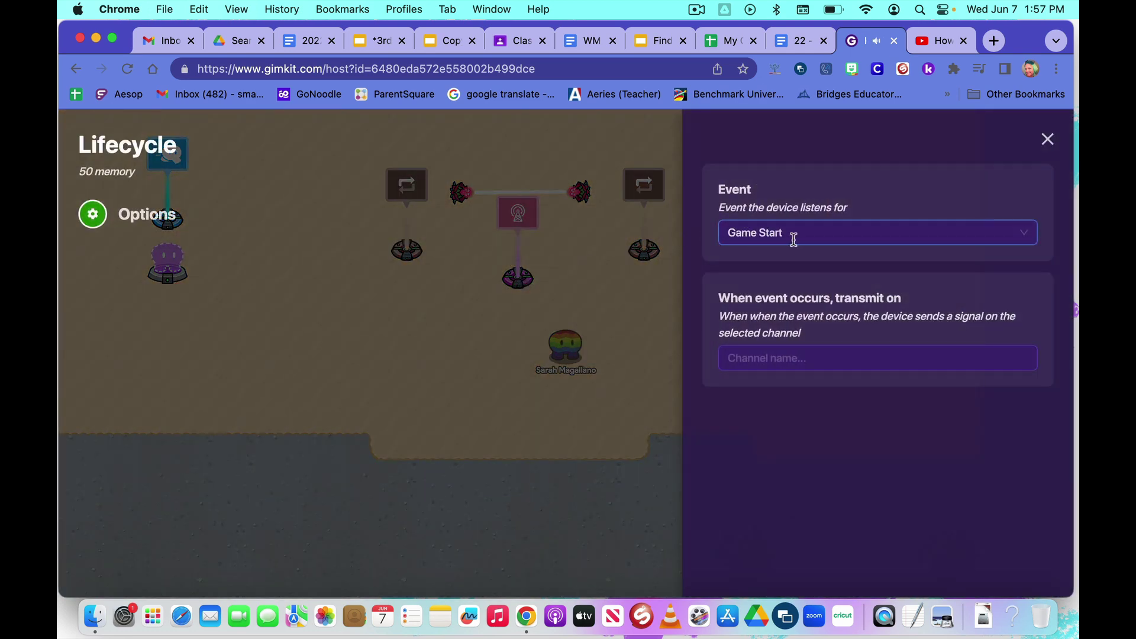
pyautogui.click(1048, 141)
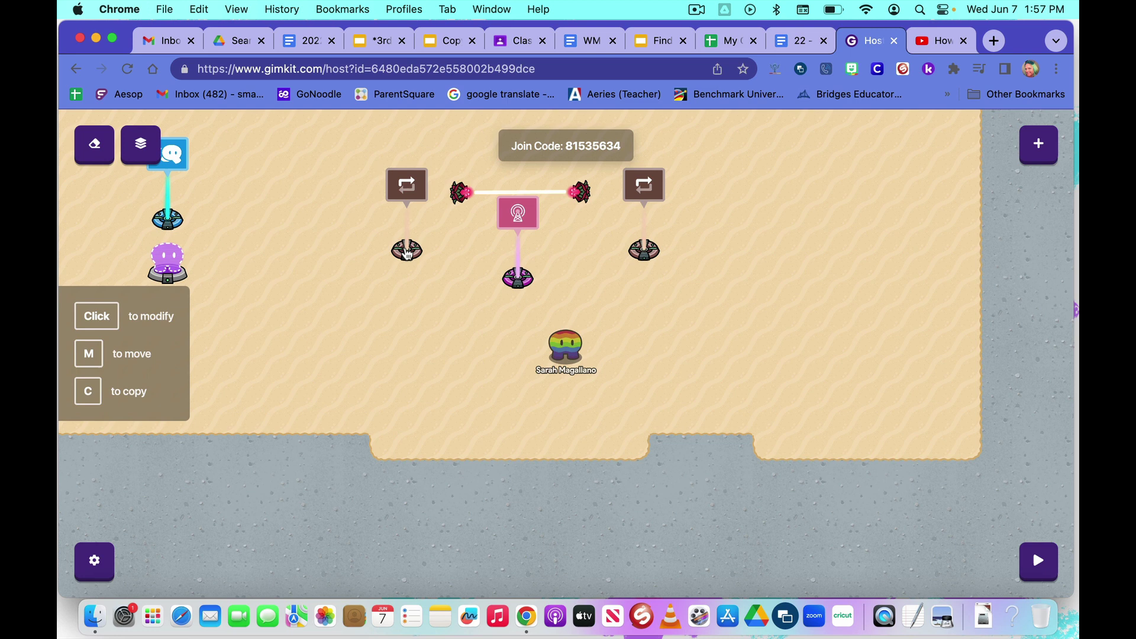
# Make the Repeater left of the laser beam start when receiving on the Laser Beam channel.
pyautogui.click(407, 253)
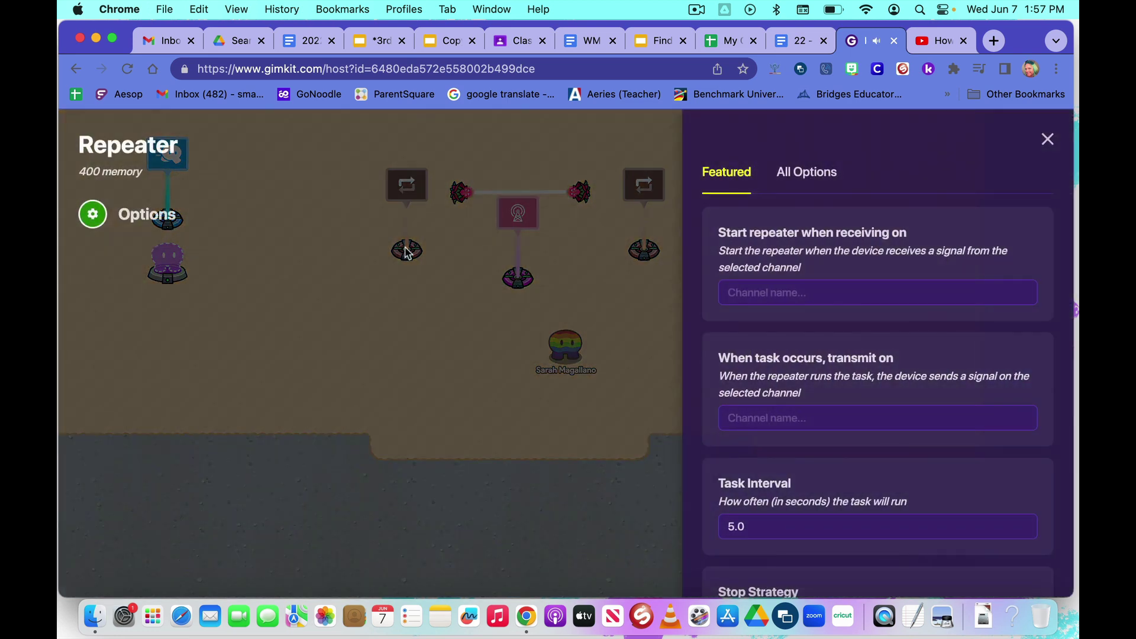
pyautogui.click(774, 293)
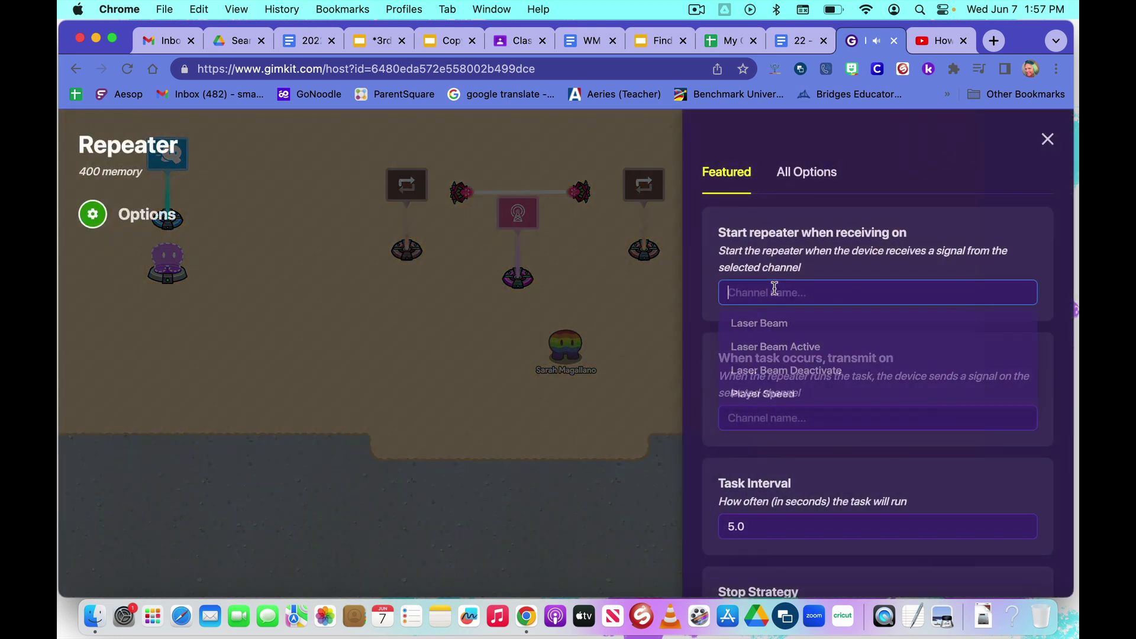
pyautogui.click(767, 325)
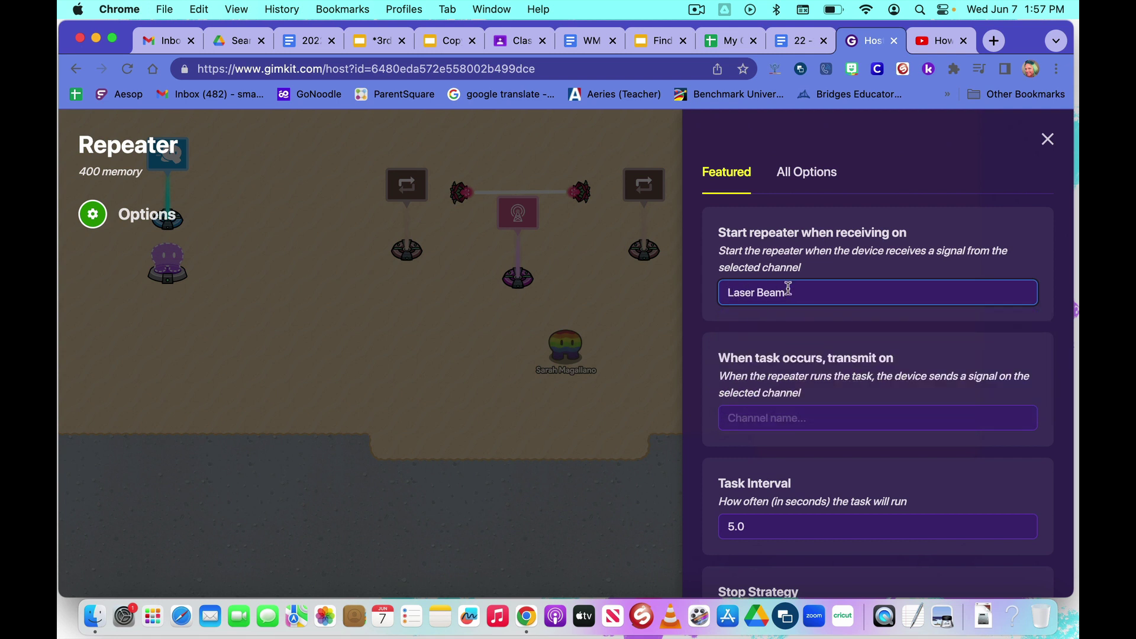
# Set the left Repeater's task interval to 3.0 seconds and its stop strategy to After receiving on a channel.
pyautogui.scroll(-5, 759, 406)
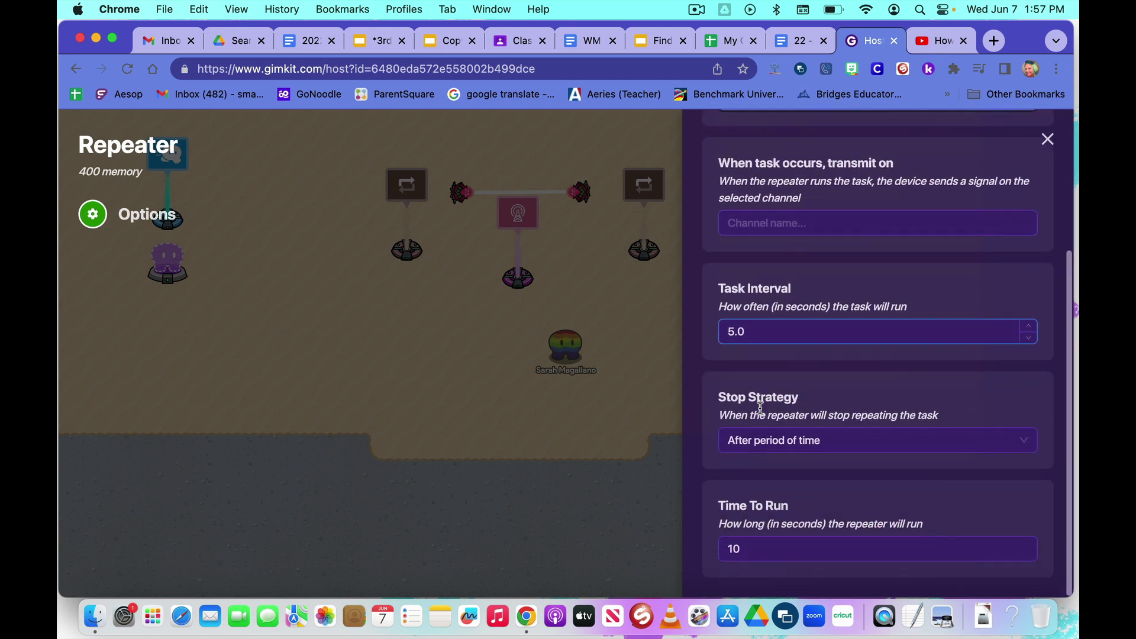
pyautogui.click(728, 330)
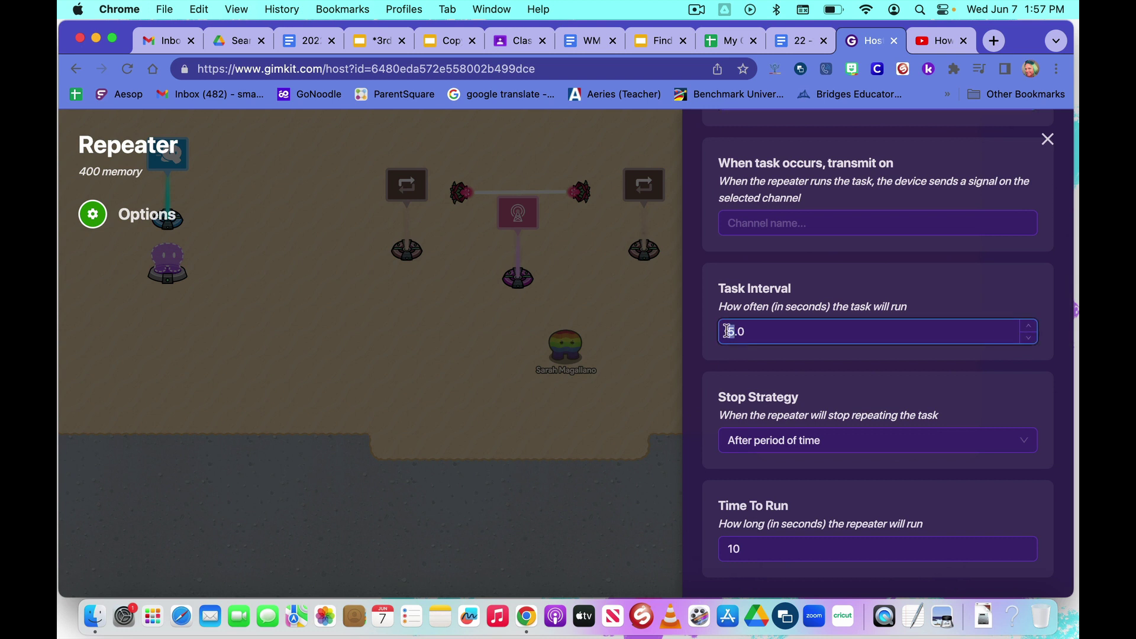
pyautogui.write('3')
pyautogui.click(791, 294)
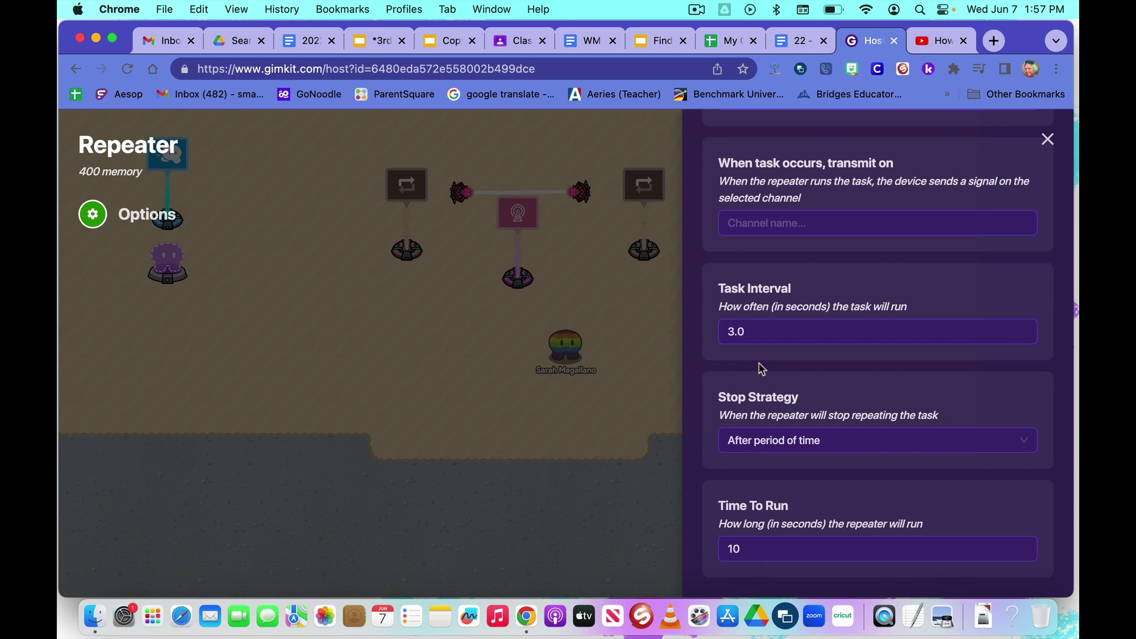
pyautogui.click(748, 438)
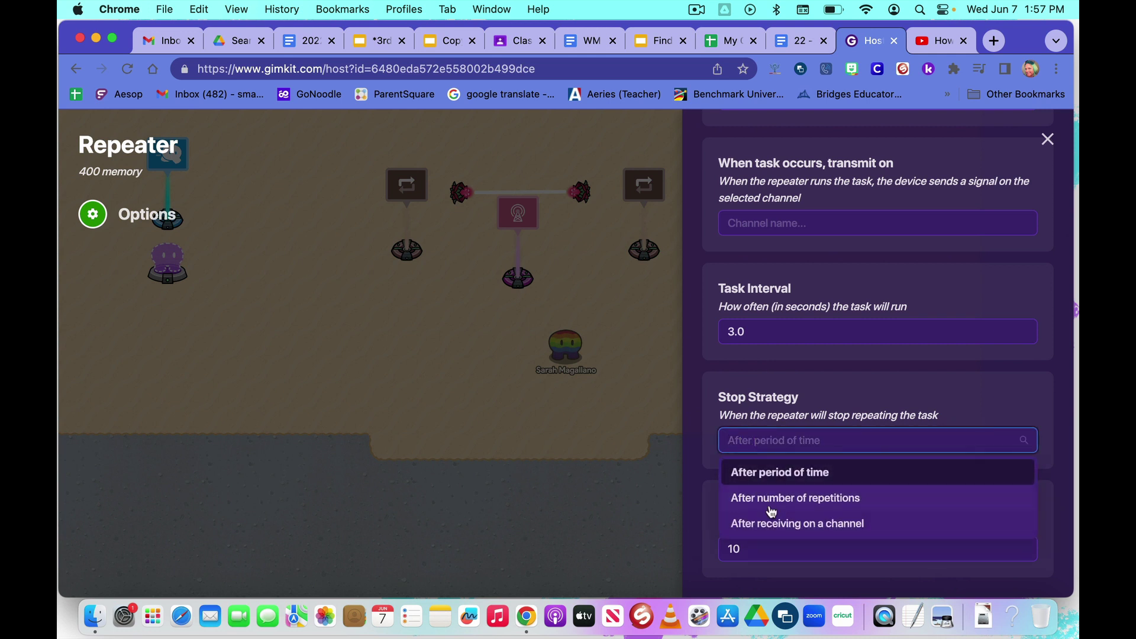
pyautogui.click(764, 523)
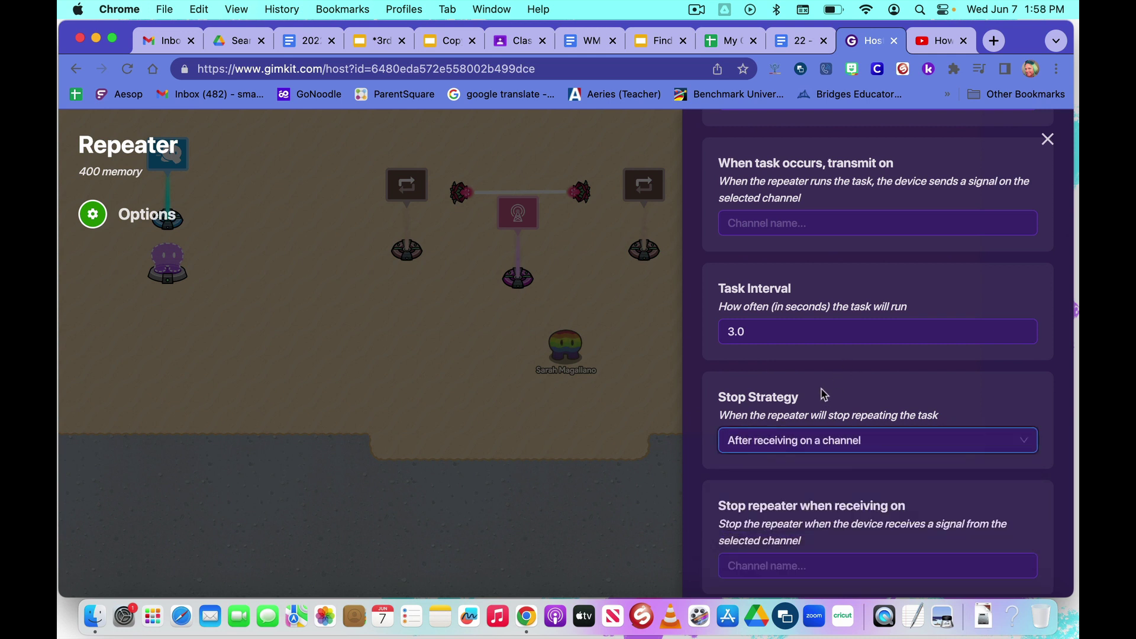
pyautogui.scroll(-1, 824, 395)
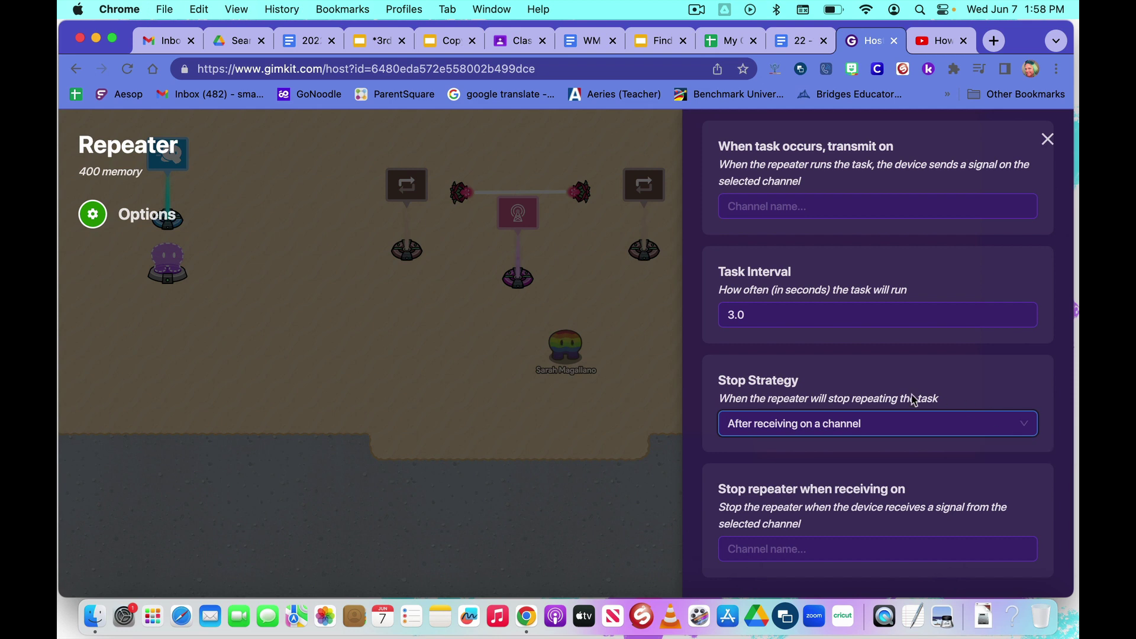
pyautogui.click(1046, 142)
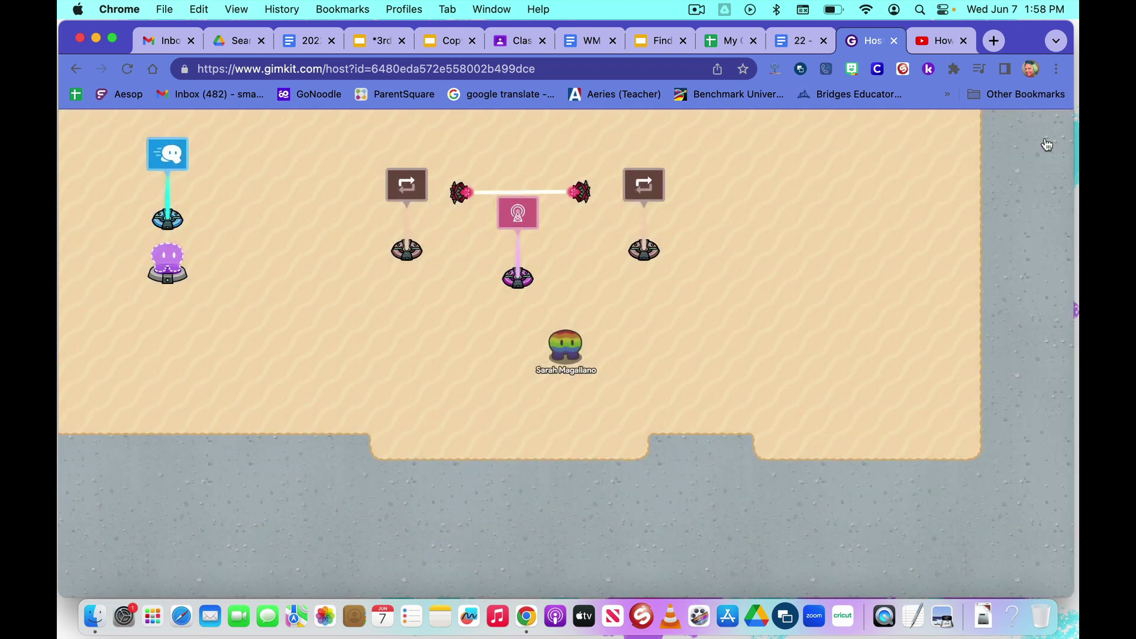
# Make the Repeater right of the laser beam start when receiving on the Laser Beam channel.
pyautogui.click(643, 251)
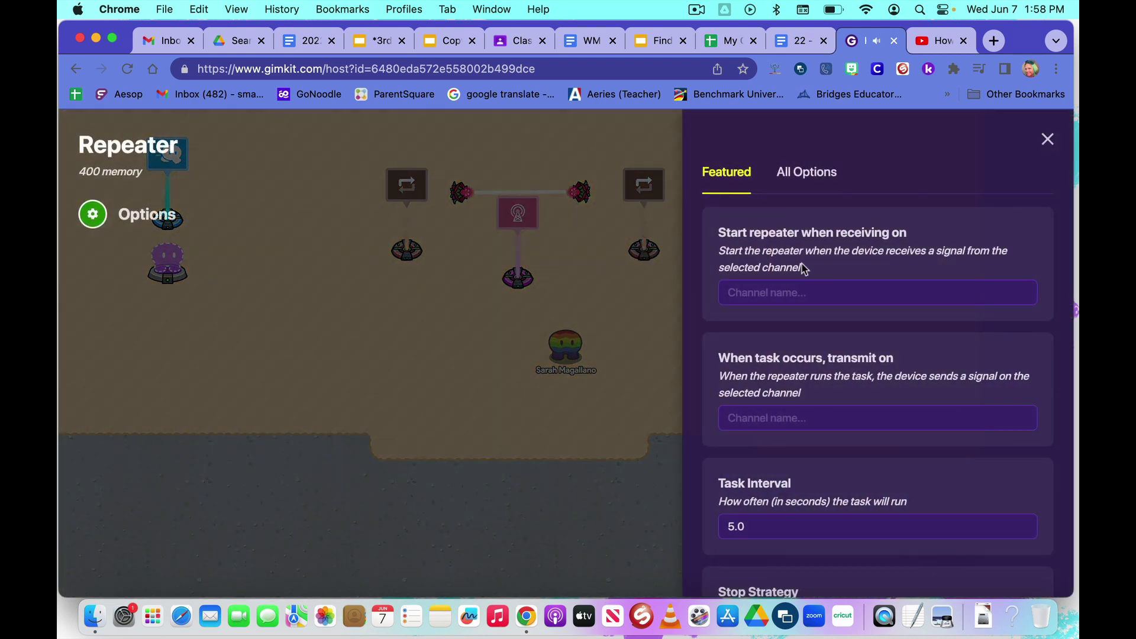
pyautogui.click(816, 287)
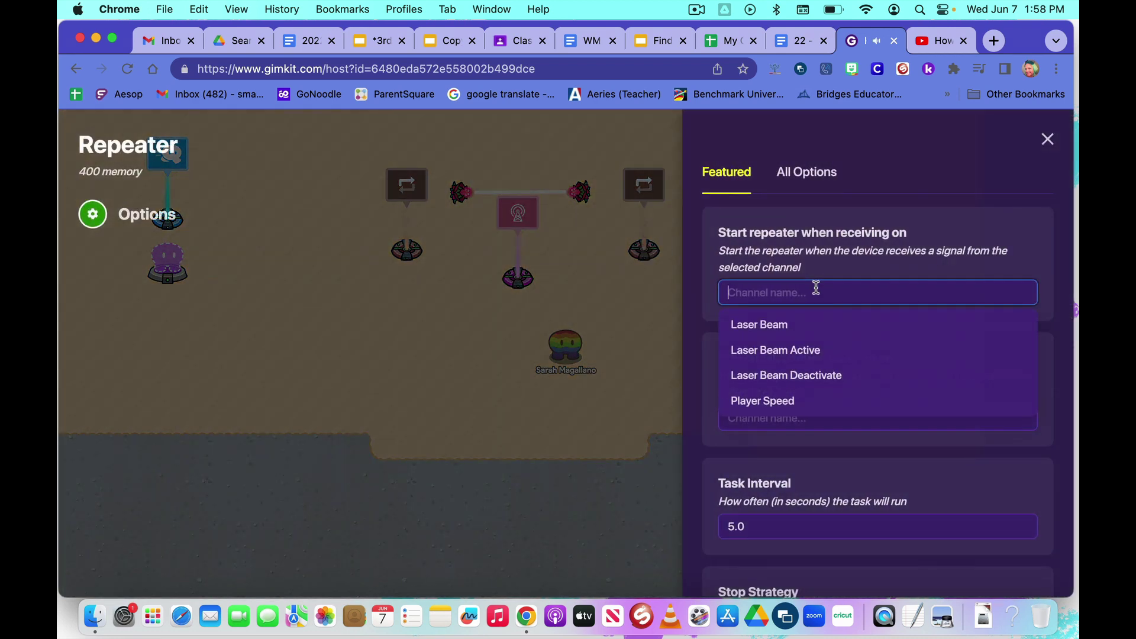
pyautogui.click(781, 325)
# Set the right Repeater's stop strategy to After receiving on a channel and close its options.
pyautogui.scroll(-4, 777, 329)
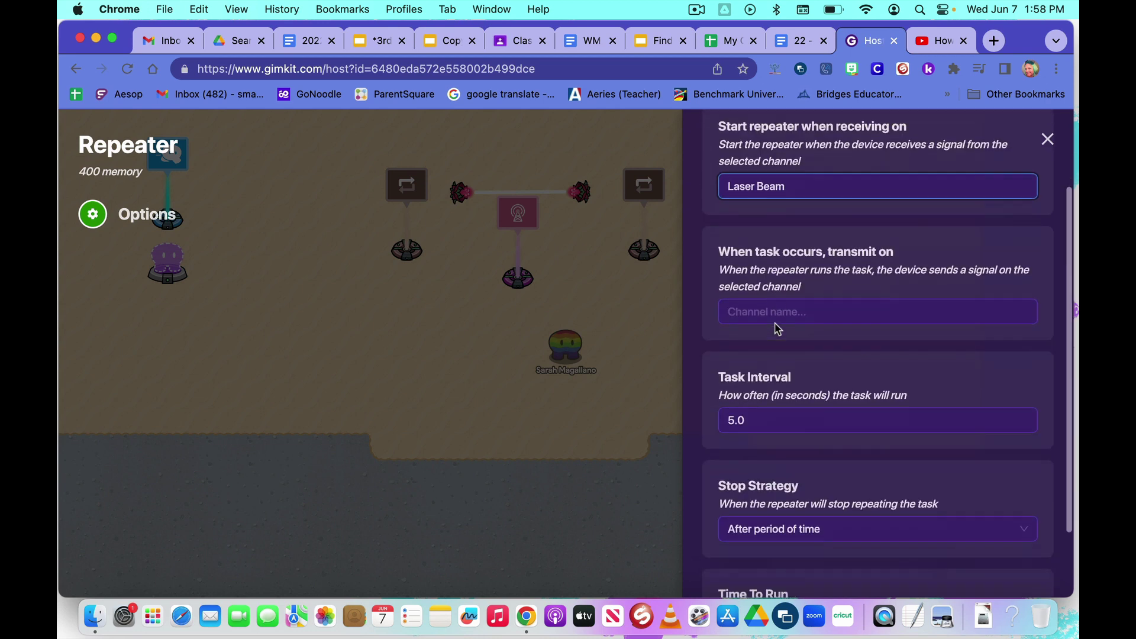
pyautogui.click(734, 412)
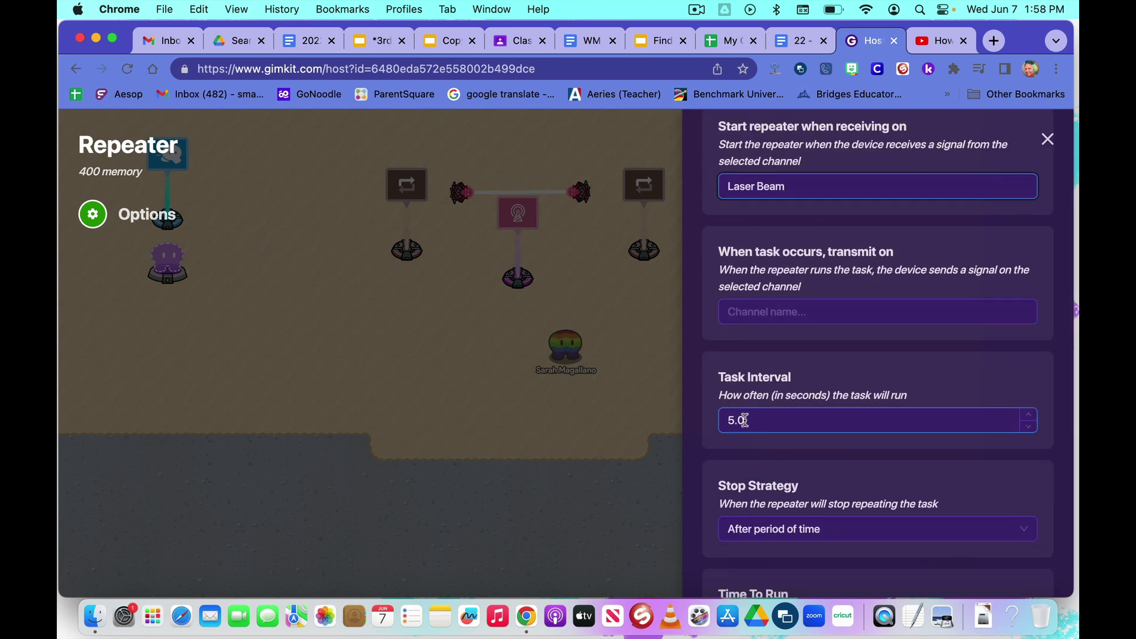
pyautogui.scroll(-3, 804, 371)
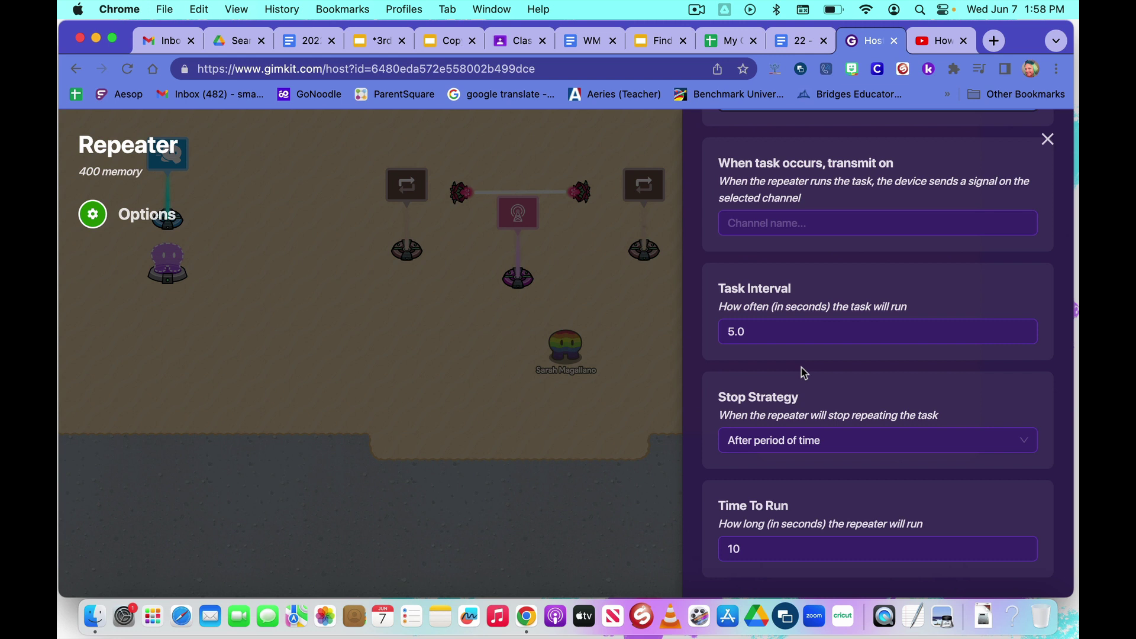
pyautogui.click(784, 441)
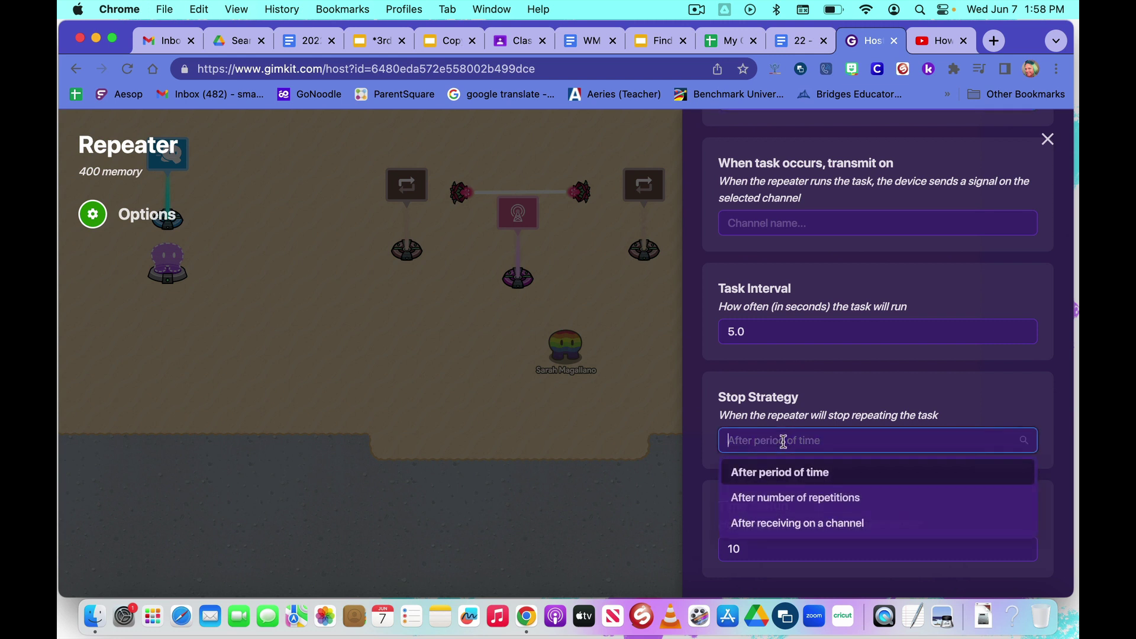
pyautogui.click(801, 523)
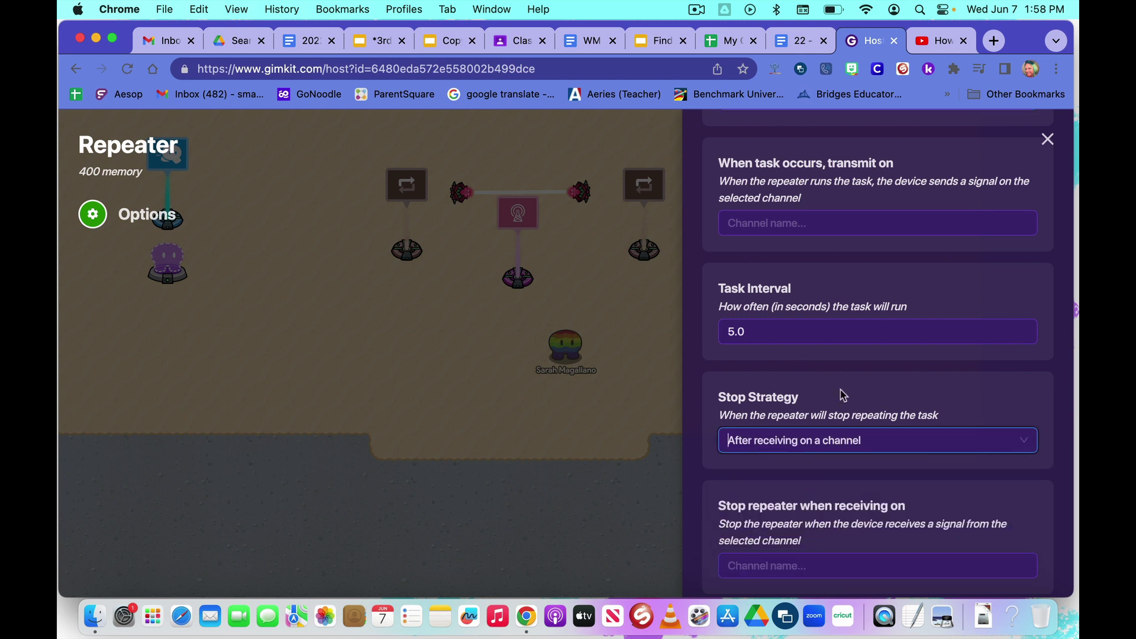
pyautogui.scroll(-1, 813, 508)
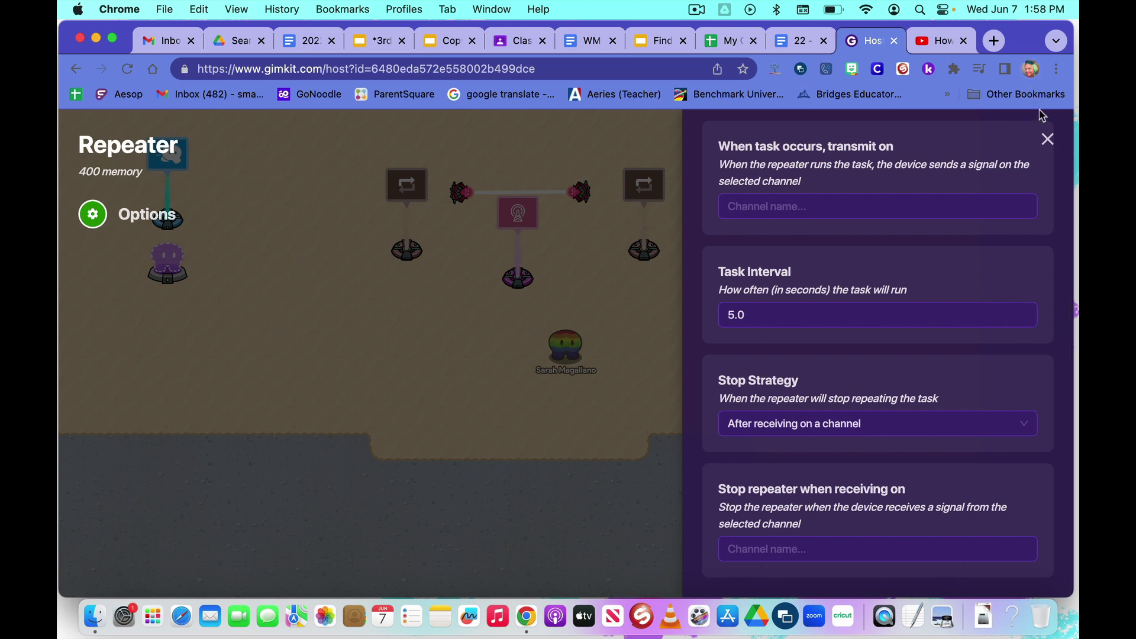
pyautogui.click(1046, 139)
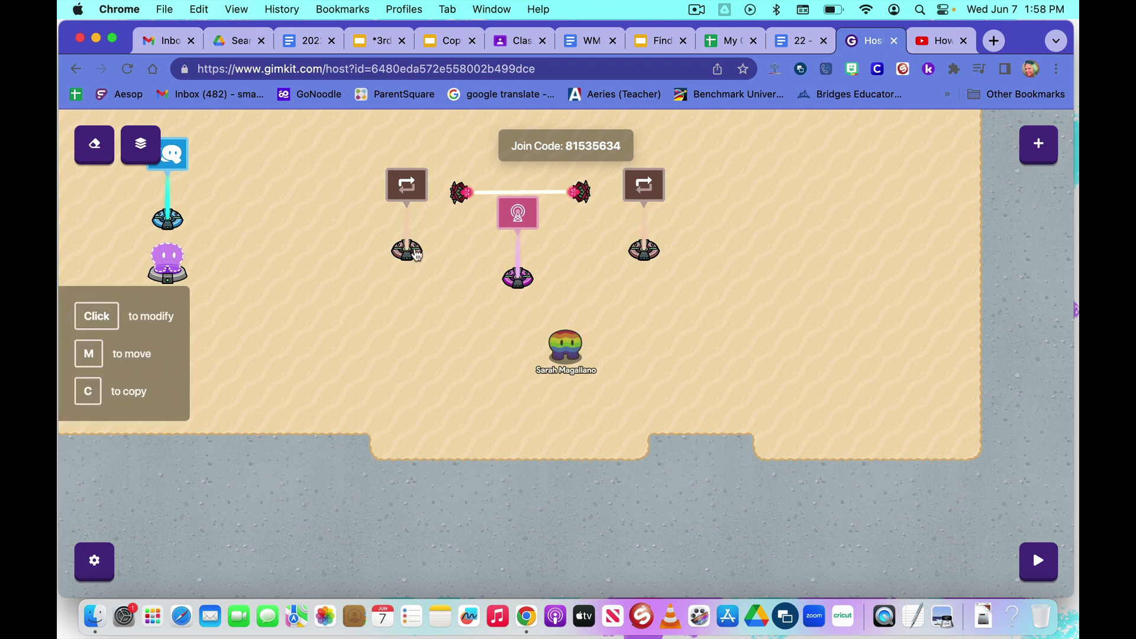
# Wire the Lifecycle device to the left Repeater so that Event occurs triggers Start repeater.
pyautogui.click(1039, 149)
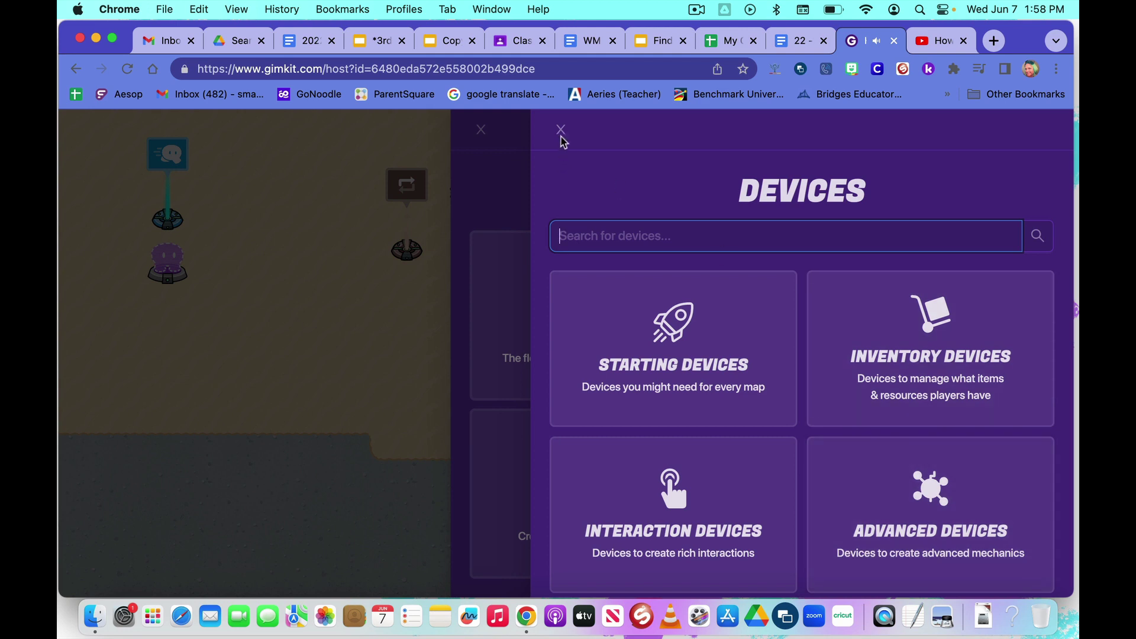
pyautogui.click(561, 131)
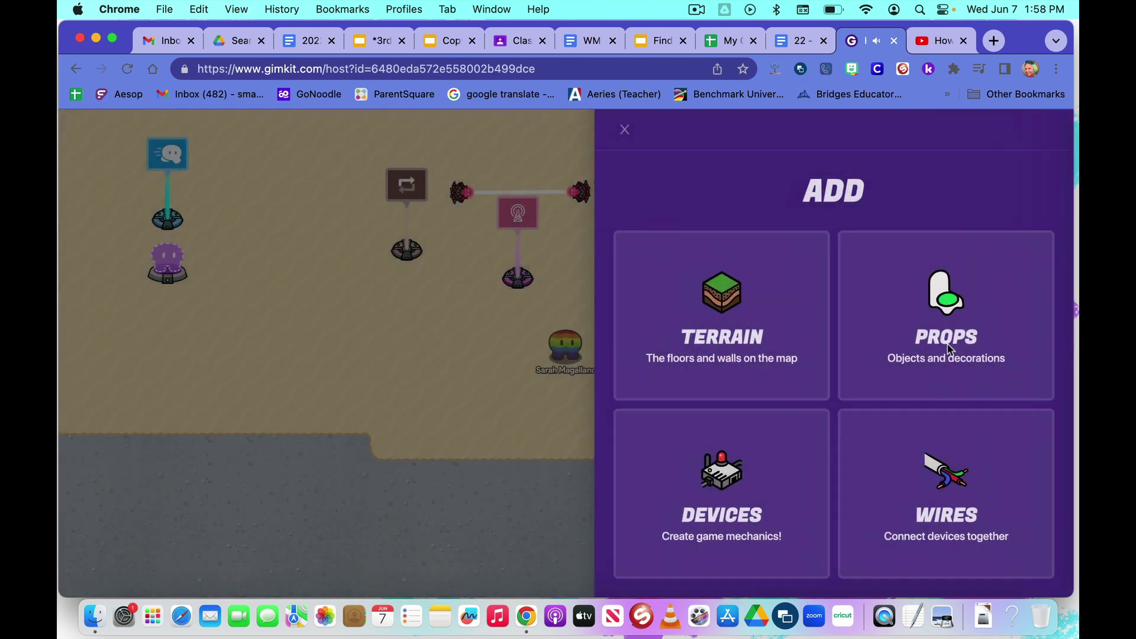
pyautogui.click(964, 508)
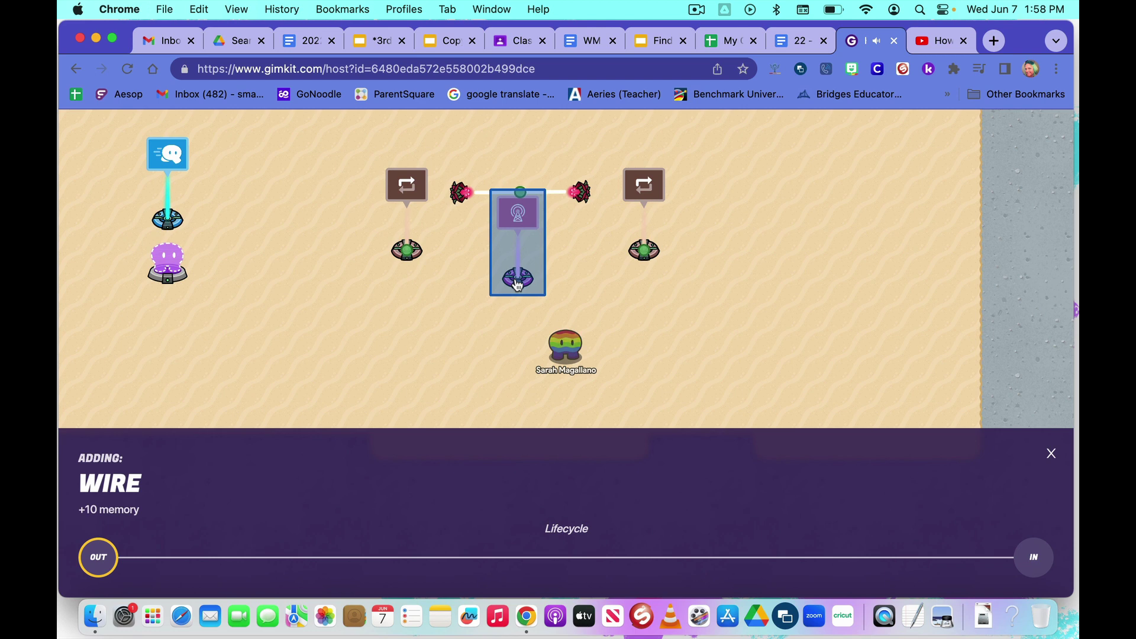
pyautogui.click(517, 284)
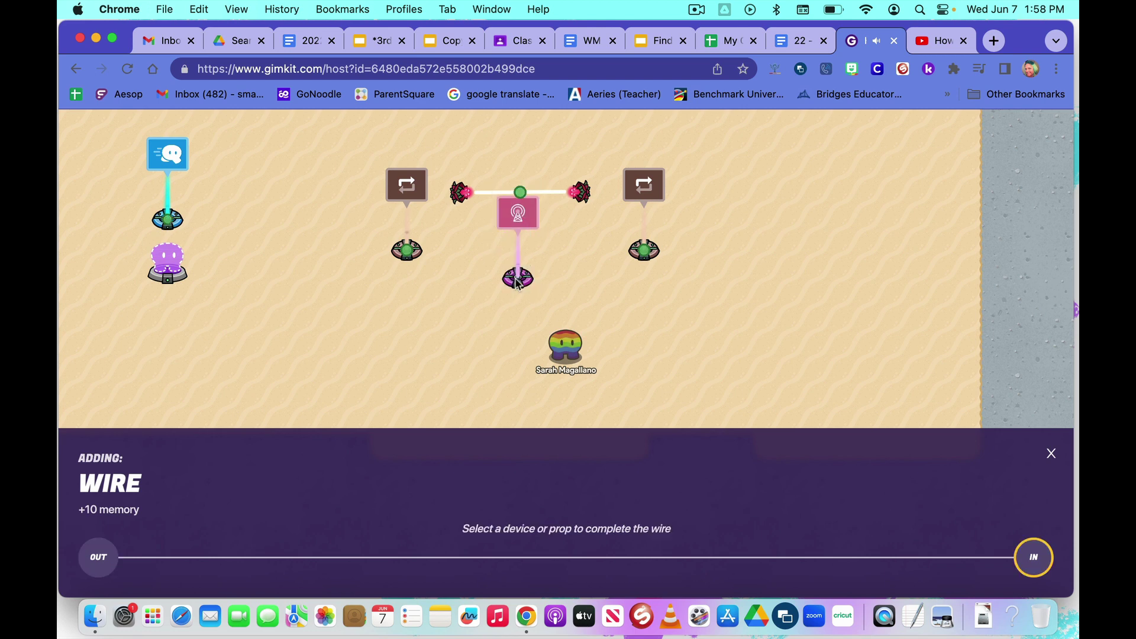
pyautogui.click(410, 253)
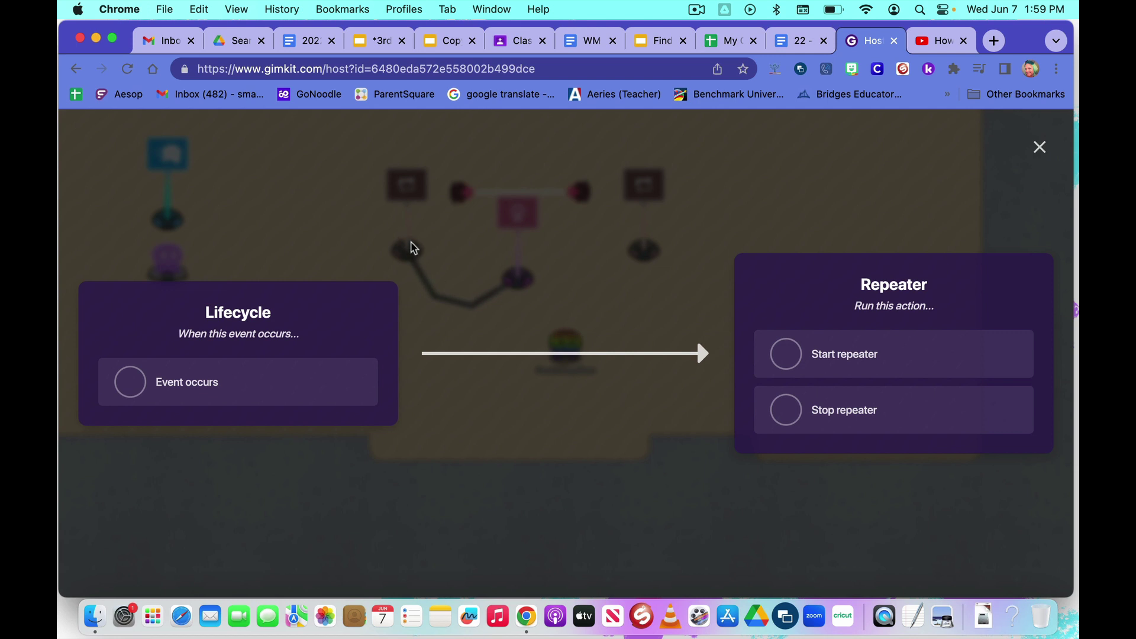
pyautogui.click(132, 383)
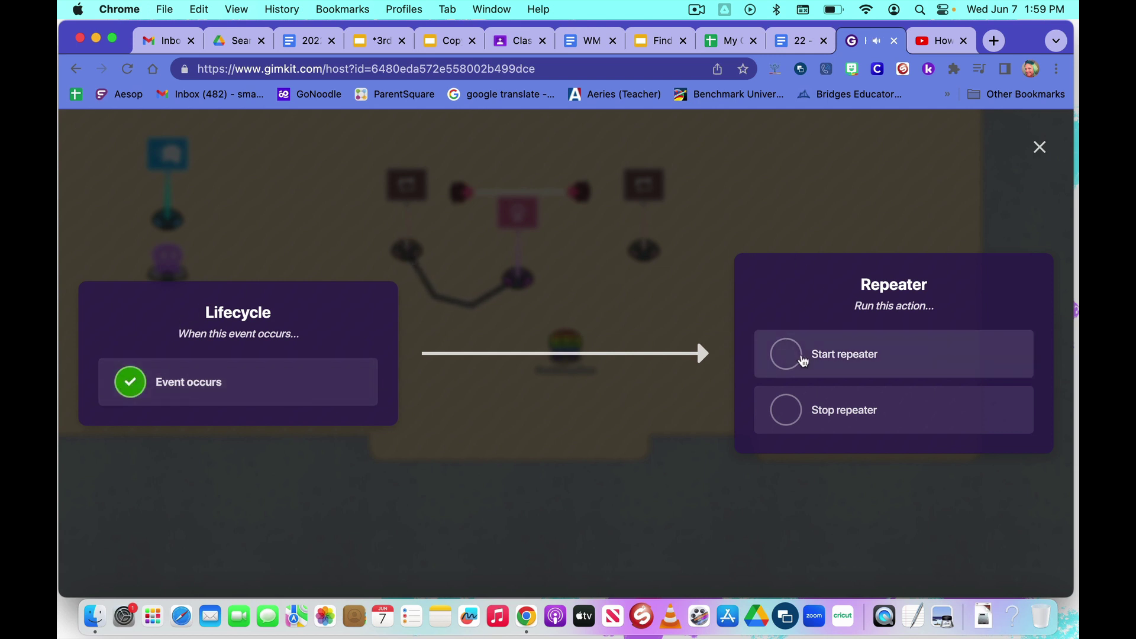
pyautogui.click(792, 363)
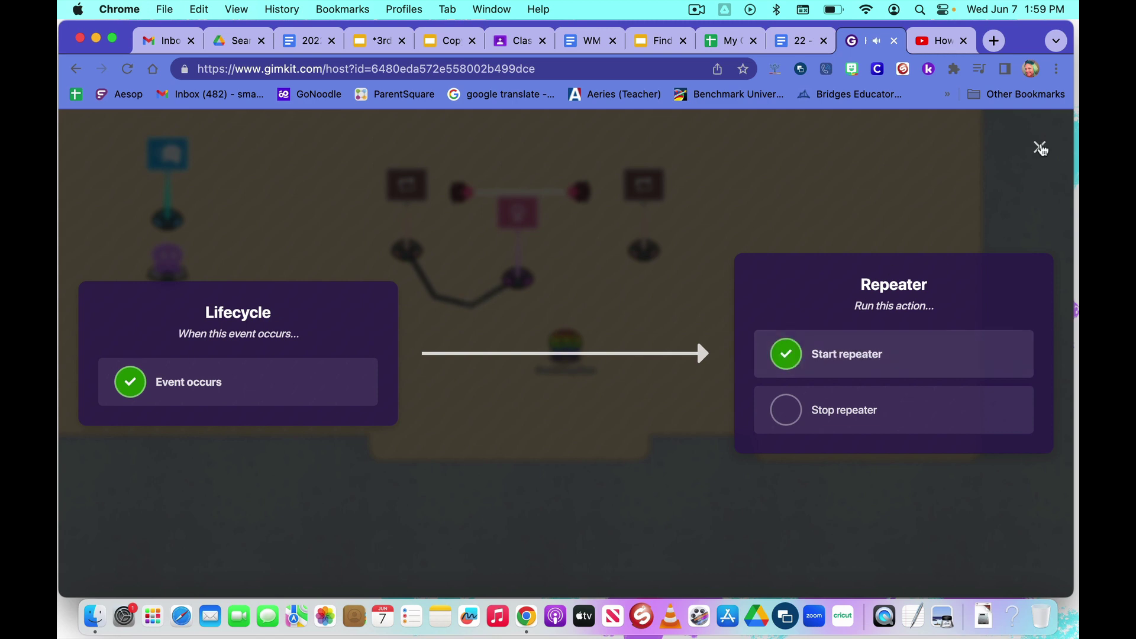
pyautogui.click(1040, 146)
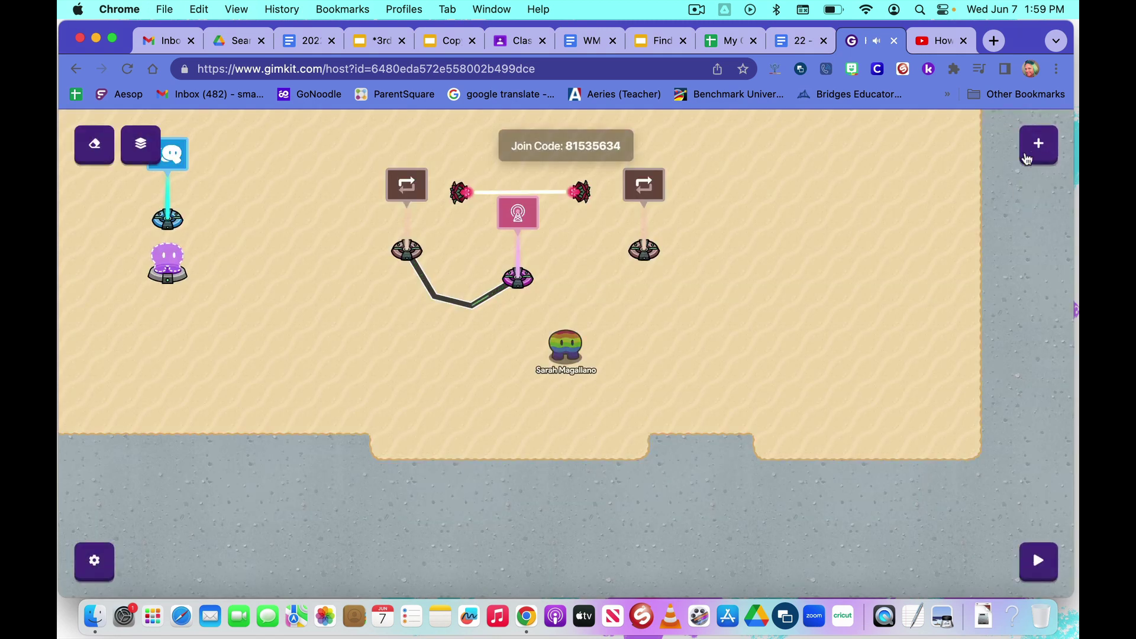
# Wire the Lifecycle device to the right Repeater so that Event occurs triggers Start repeater.
pyautogui.click(1032, 142)
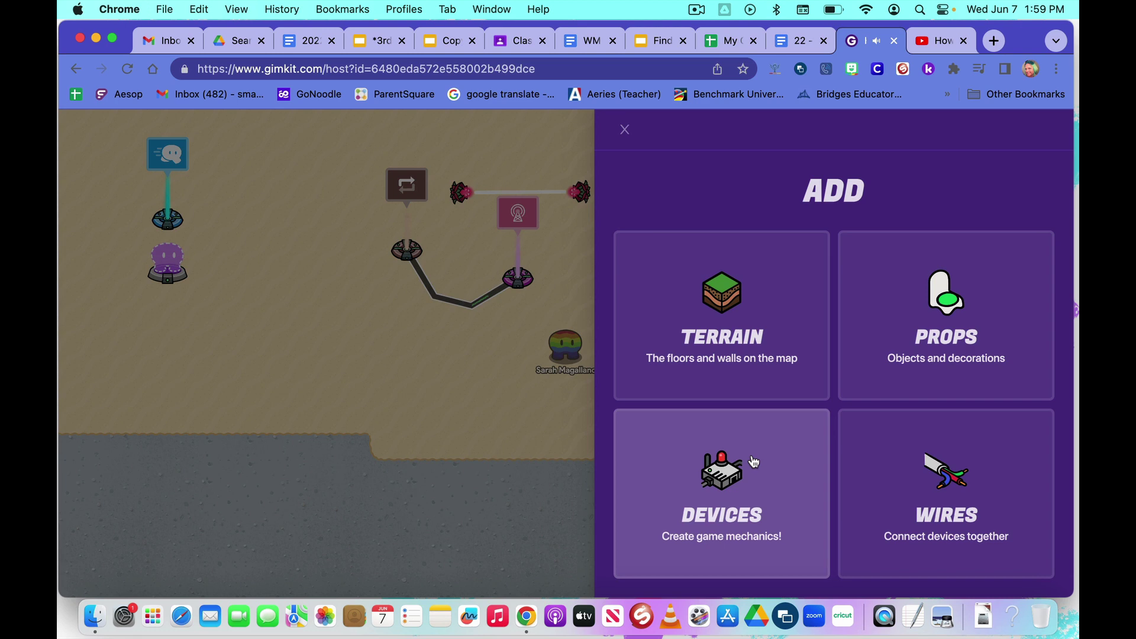
pyautogui.click(946, 485)
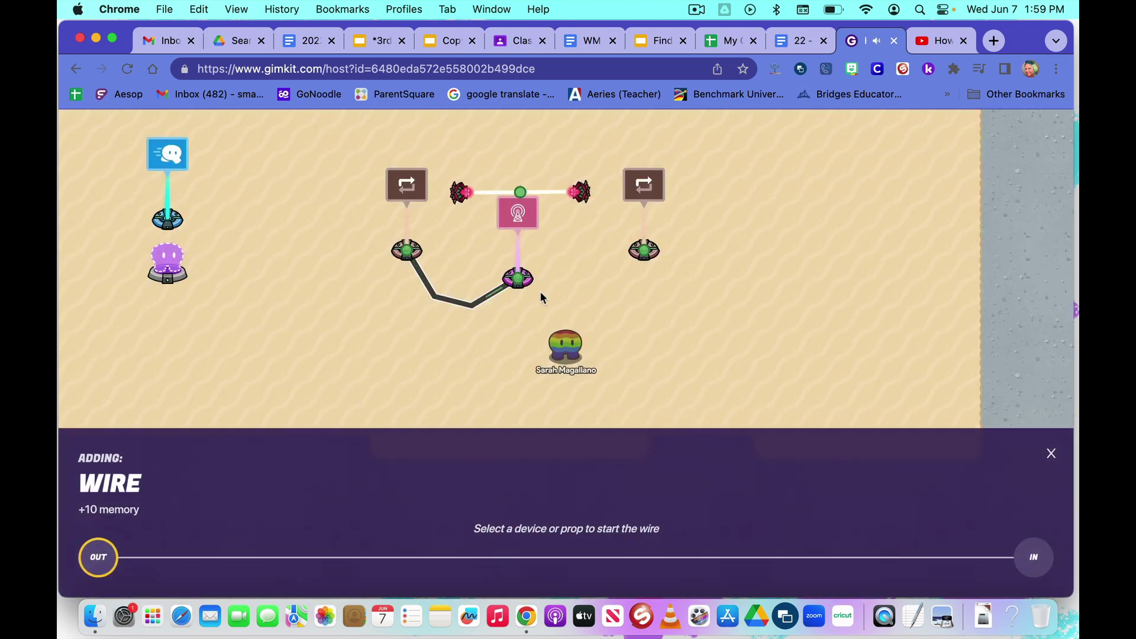
pyautogui.click(519, 281)
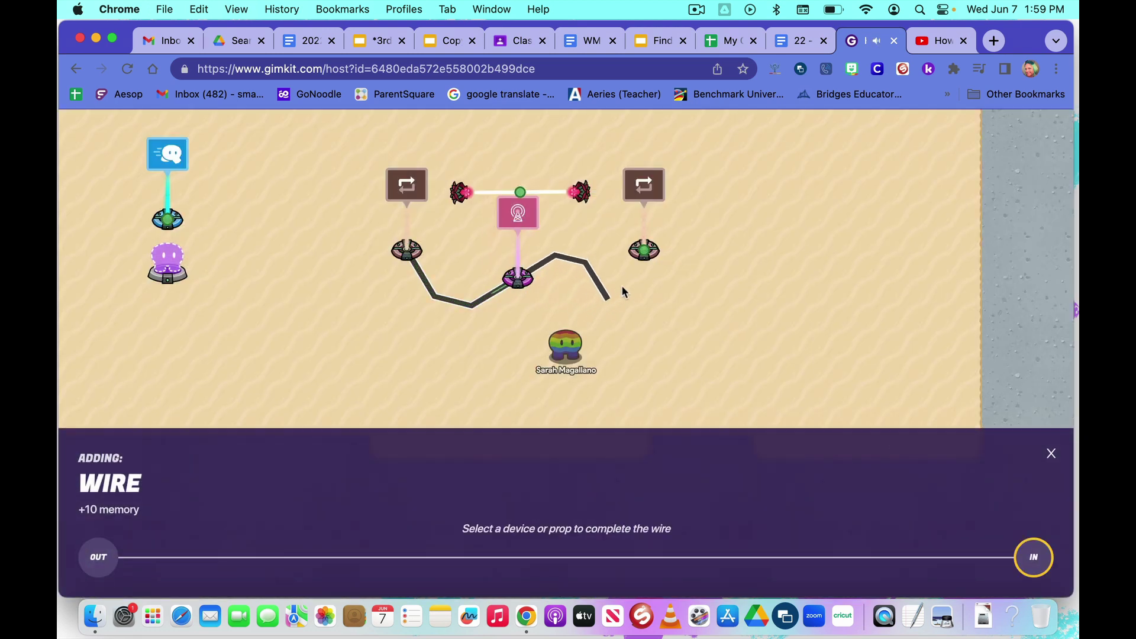
pyautogui.click(646, 253)
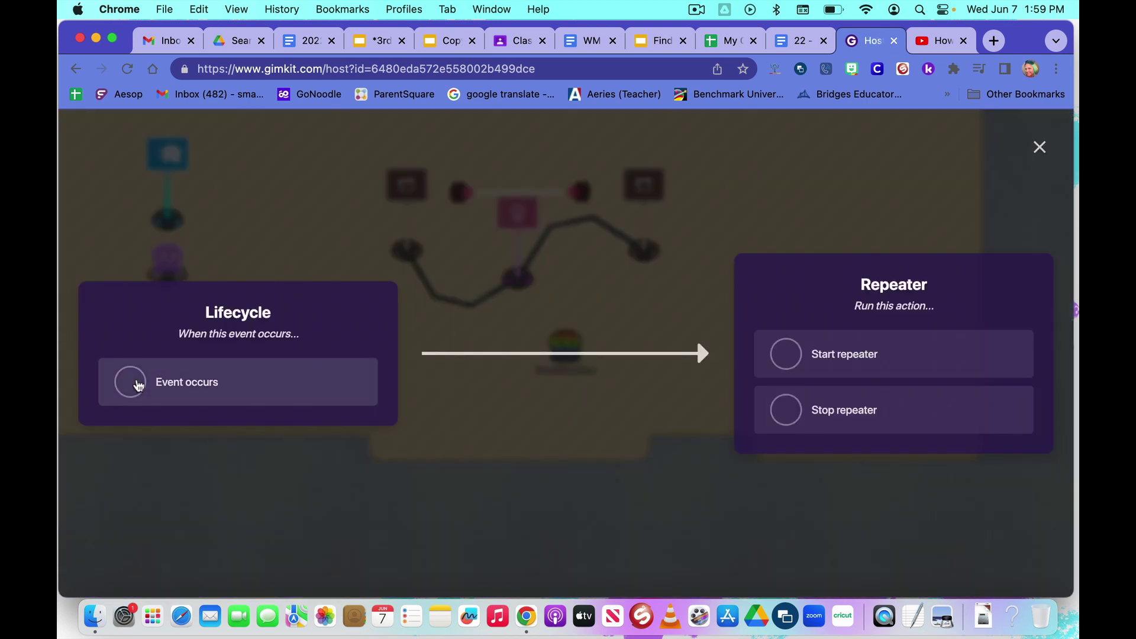
pyautogui.click(786, 358)
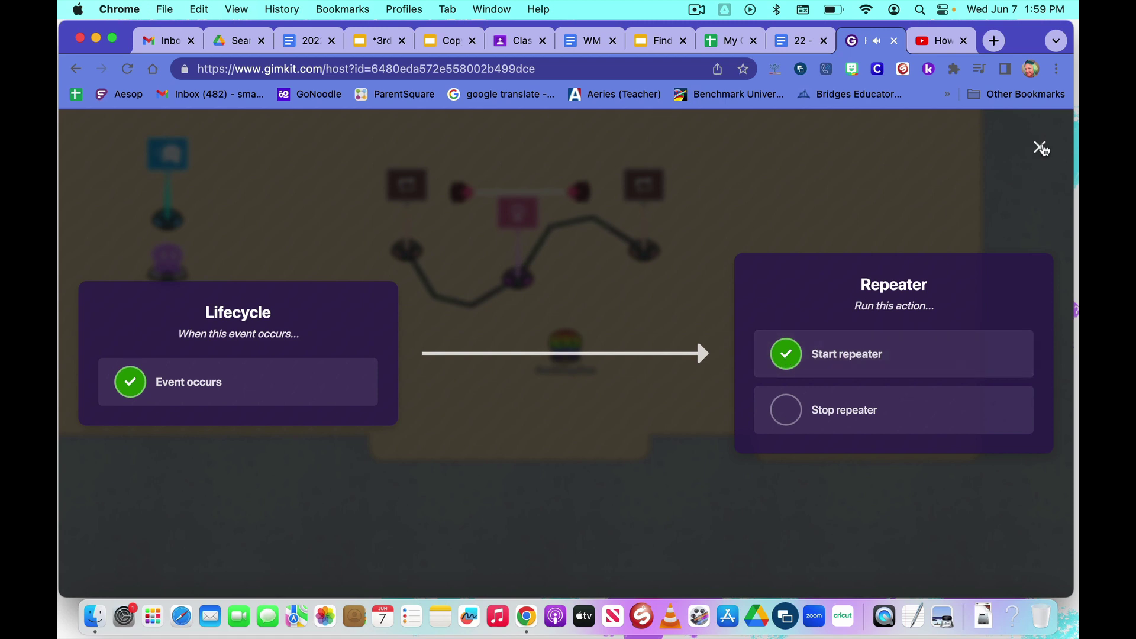
pyautogui.click(1040, 148)
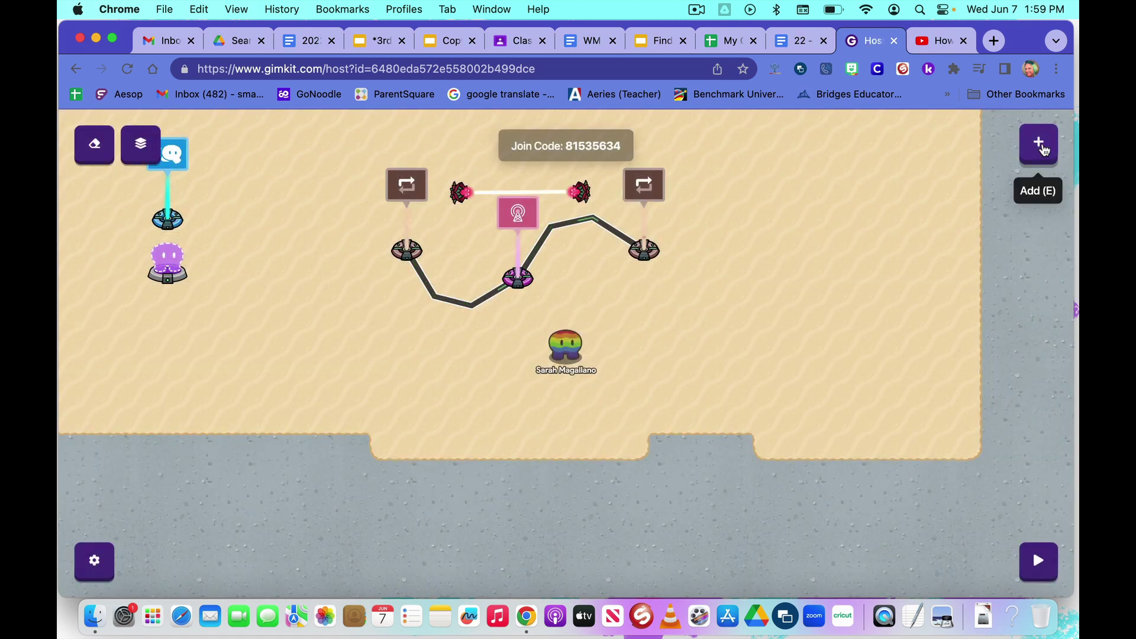
# Wire the left Repeater to the white laser beam so that Repeater runs task triggers Activate laser.
pyautogui.press('Up')
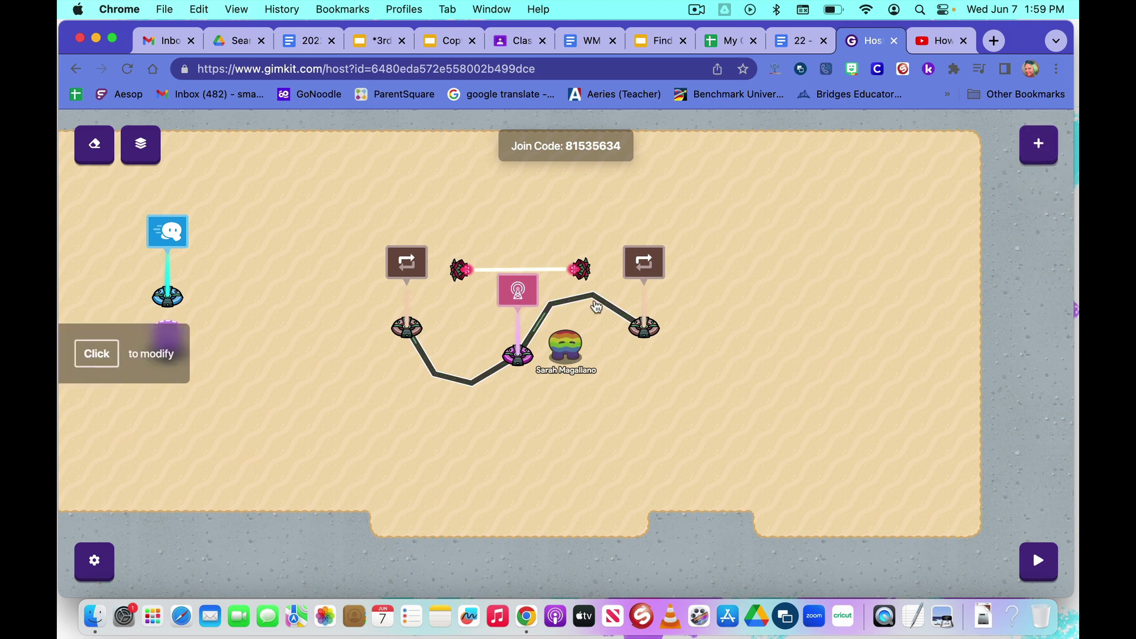
pyautogui.click(1045, 147)
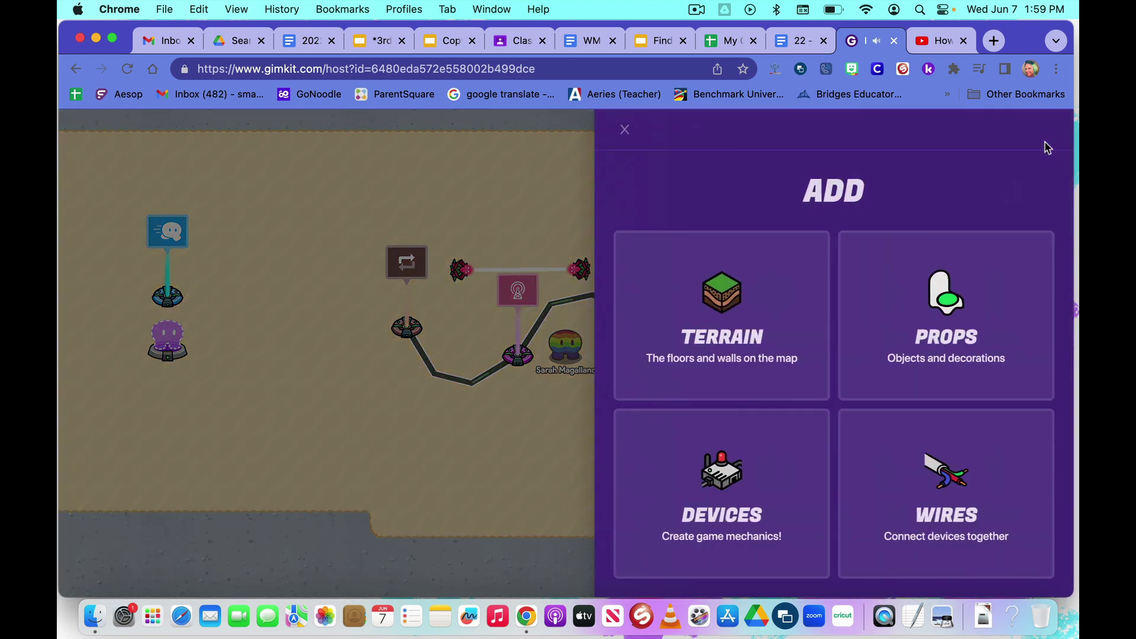
pyautogui.click(963, 482)
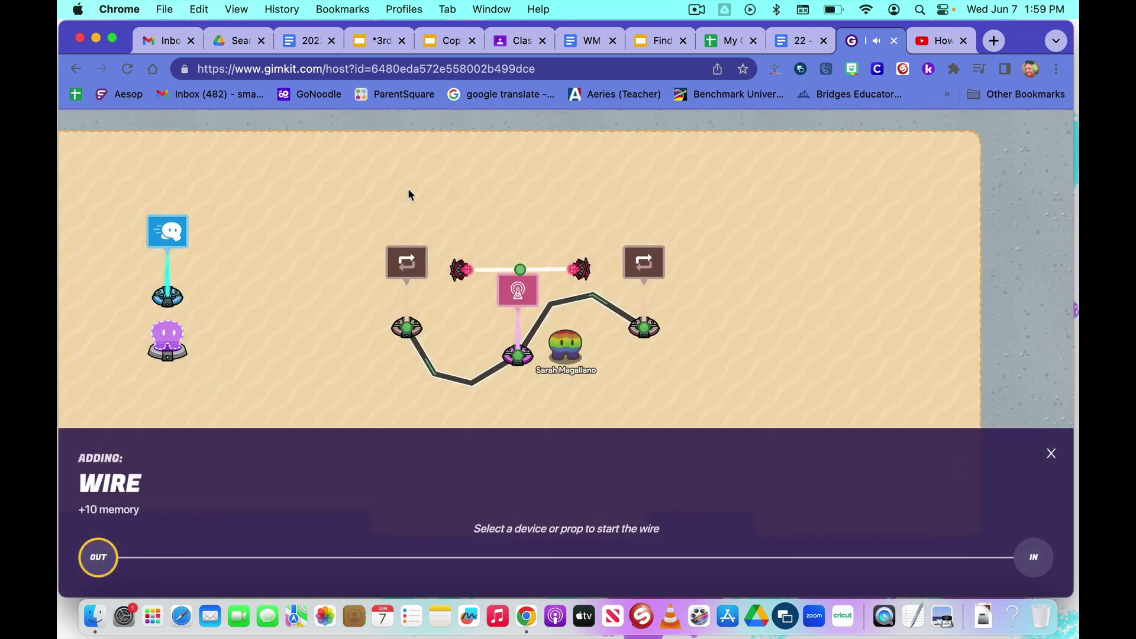
pyautogui.click(407, 327)
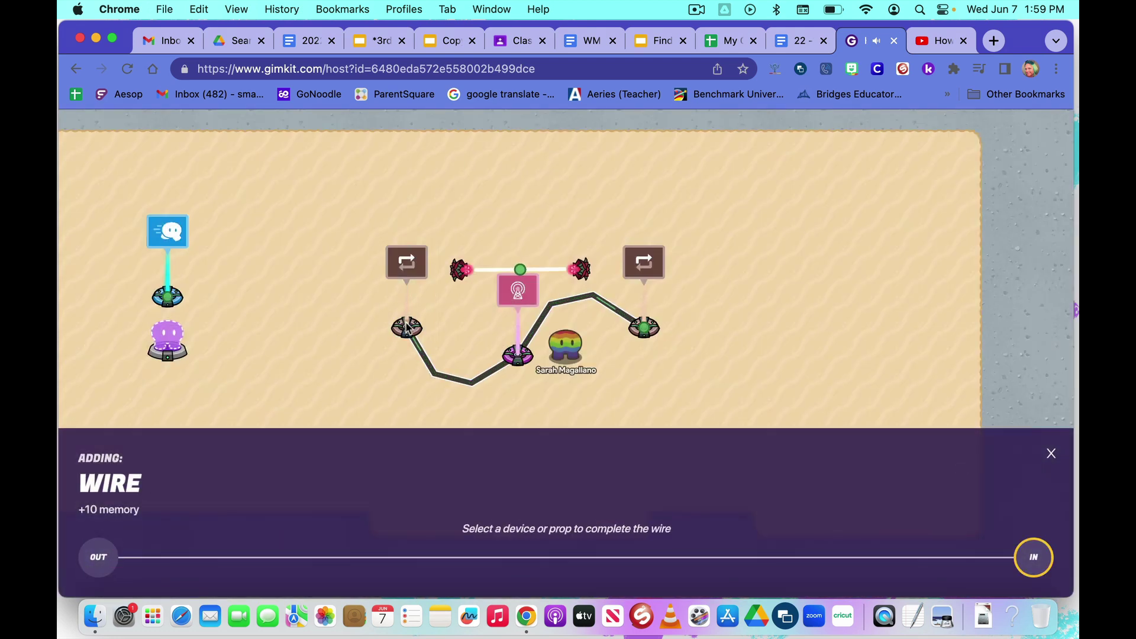
pyautogui.click(521, 272)
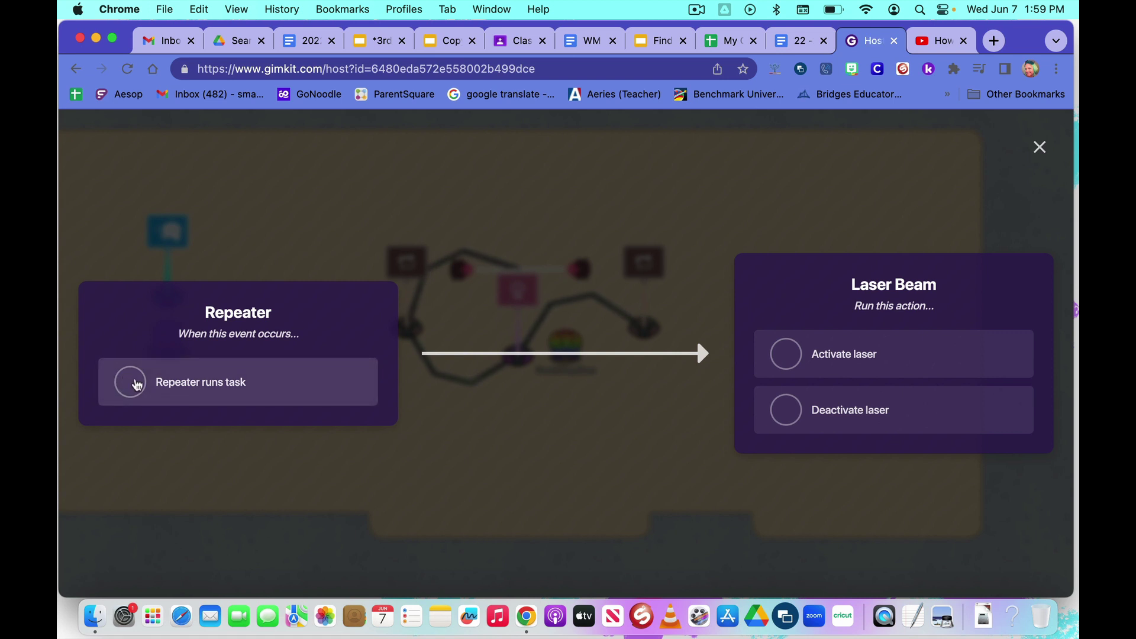
pyautogui.click(136, 385)
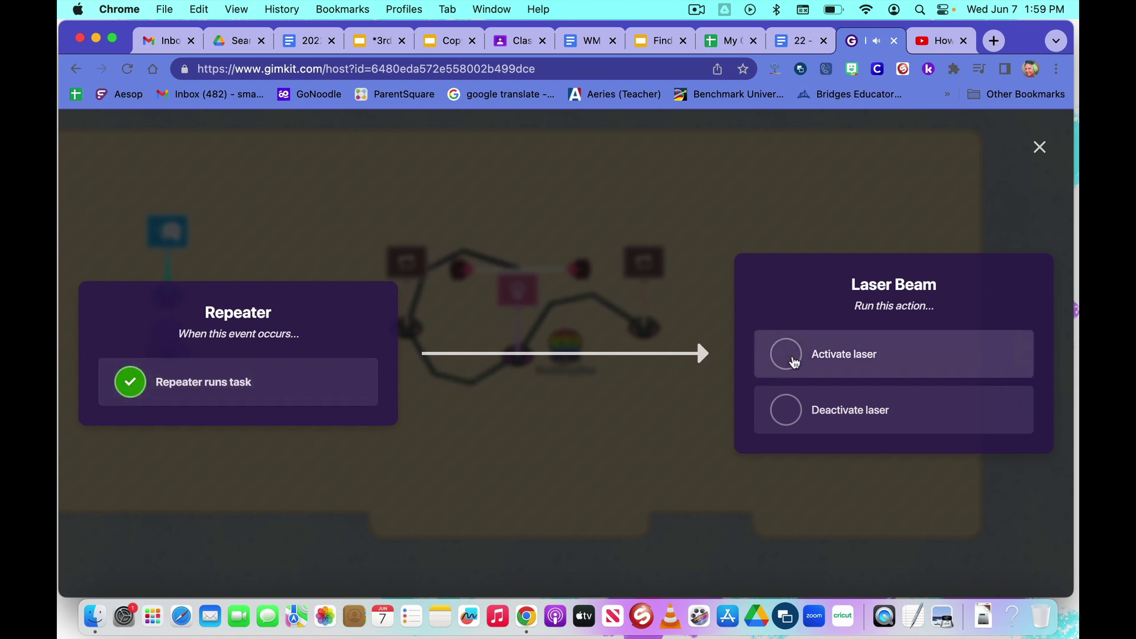
pyautogui.click(794, 362)
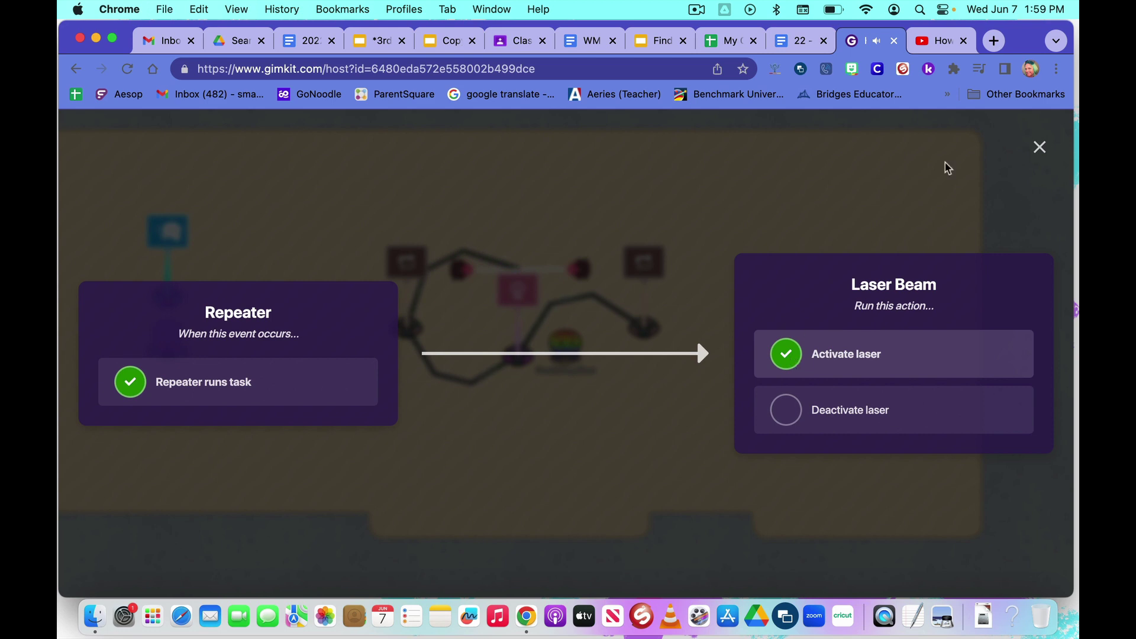
pyautogui.click(1040, 146)
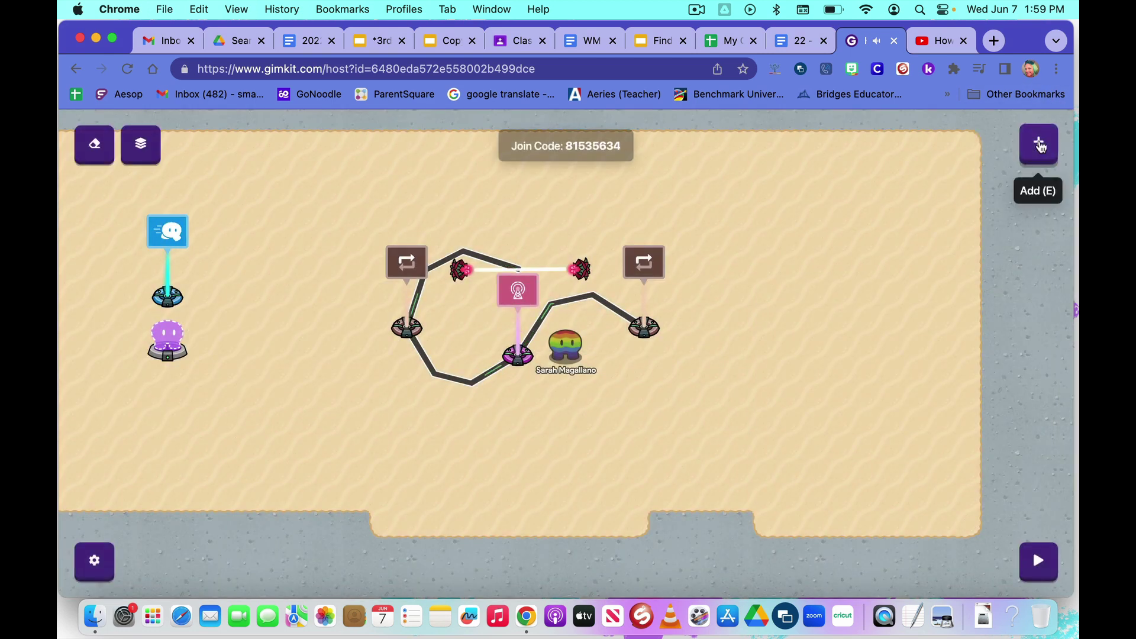
# Wire the right Repeater to the white laser beam so that Repeater runs task triggers Deactivate laser.
pyautogui.click(1041, 147)
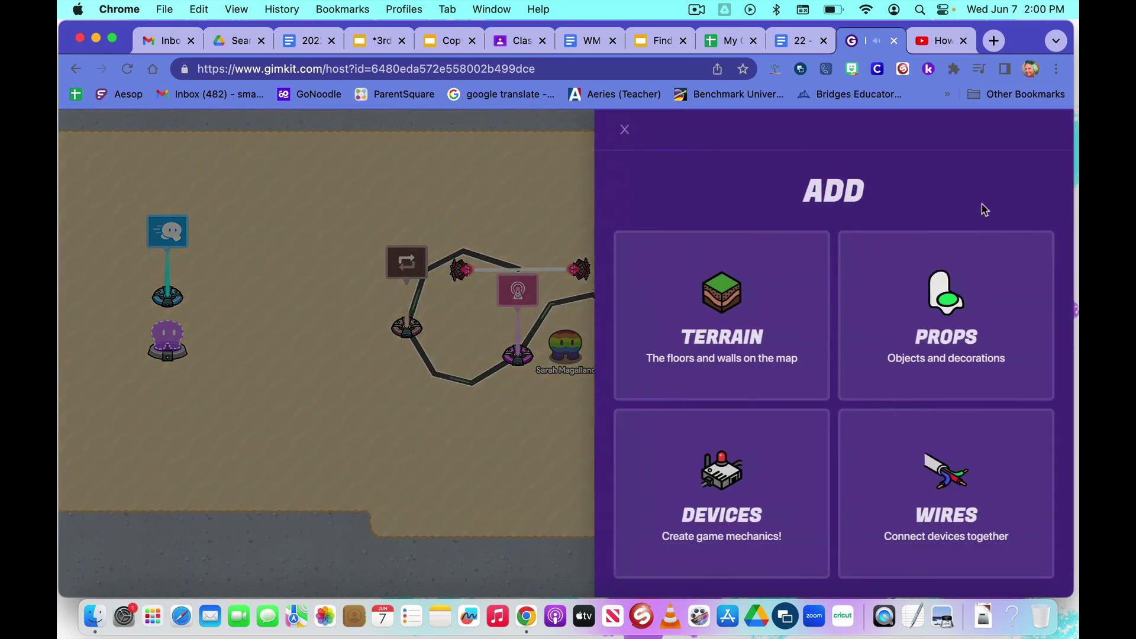
pyautogui.click(965, 526)
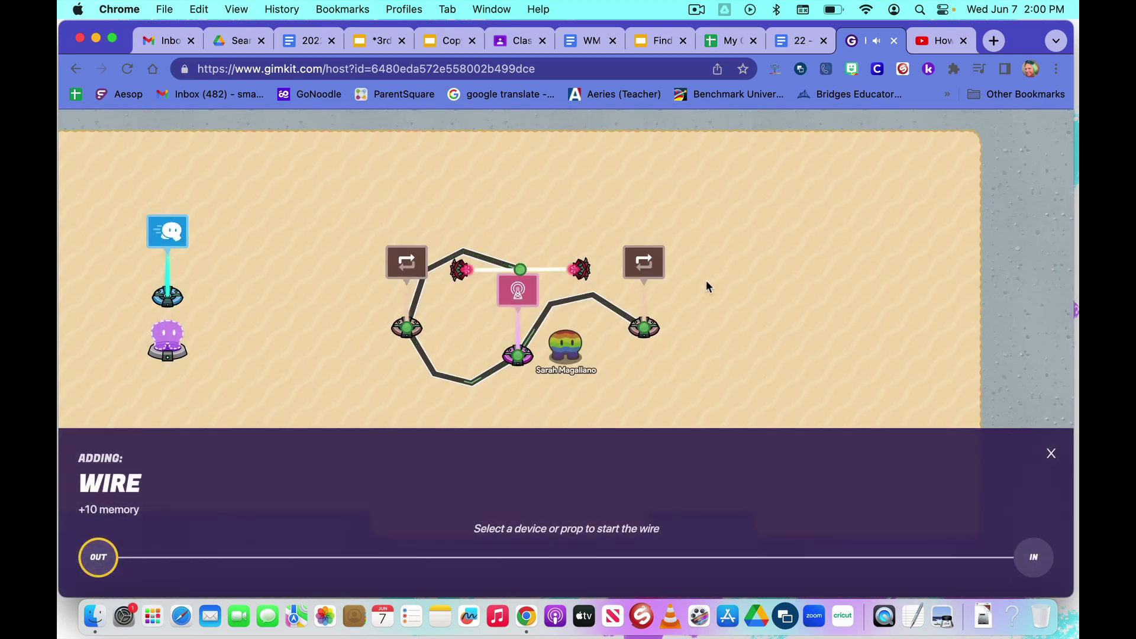
pyautogui.click(645, 284)
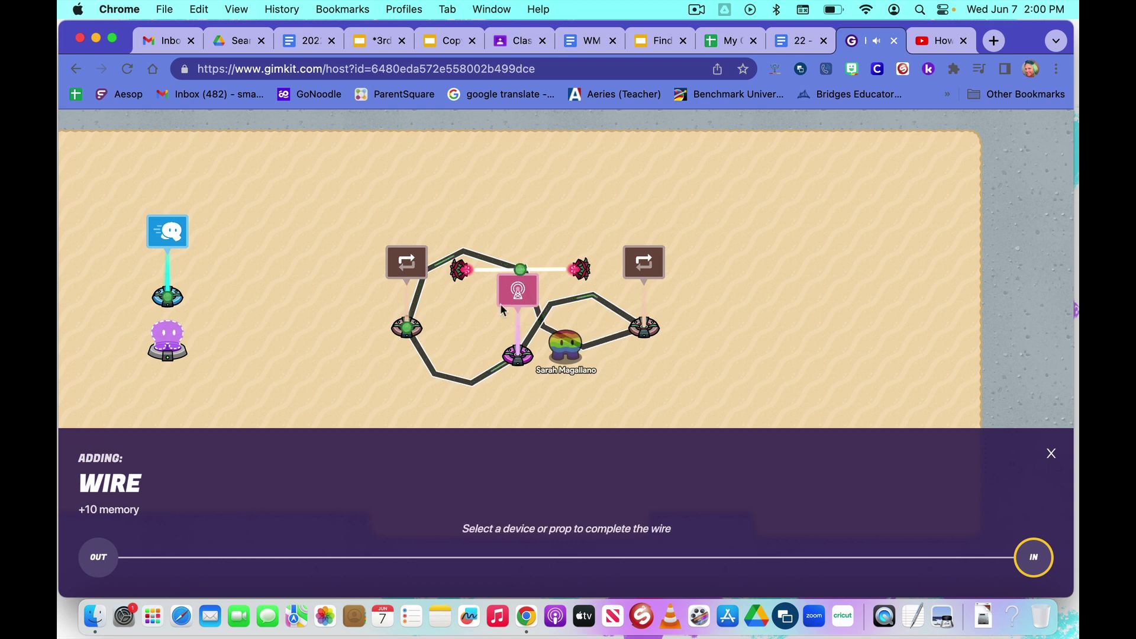
pyautogui.click(518, 273)
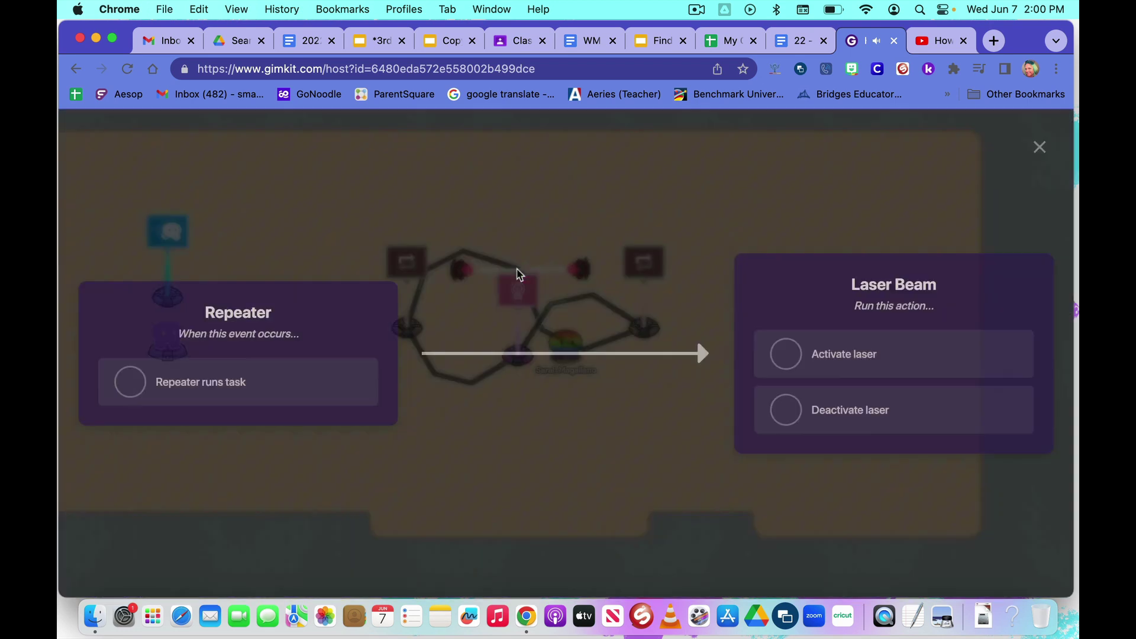
pyautogui.click(130, 391)
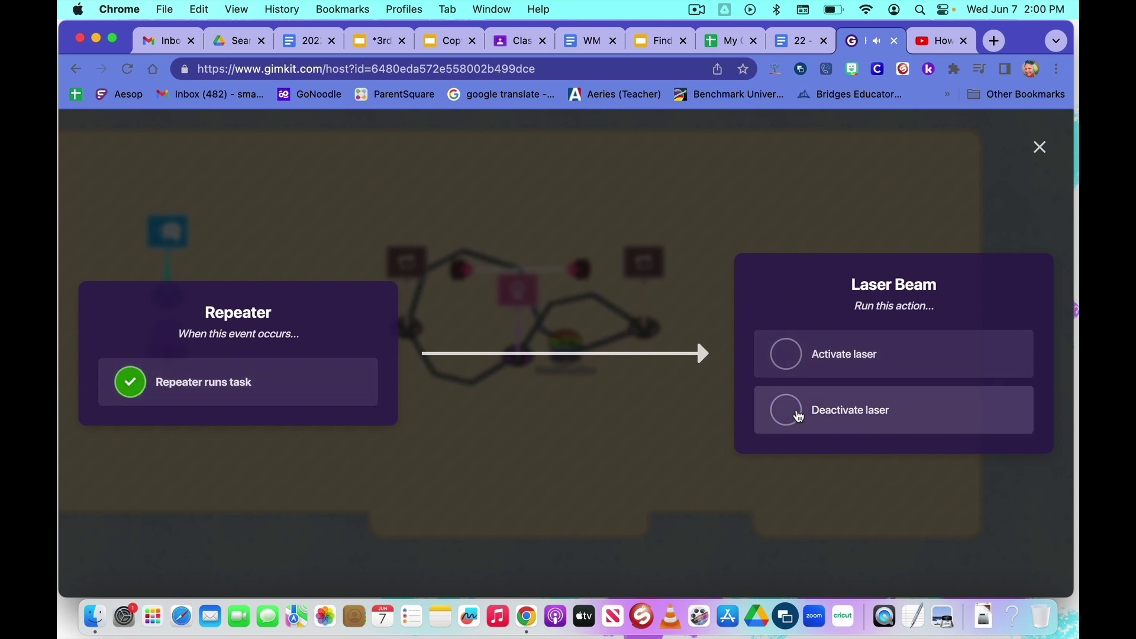
pyautogui.click(790, 416)
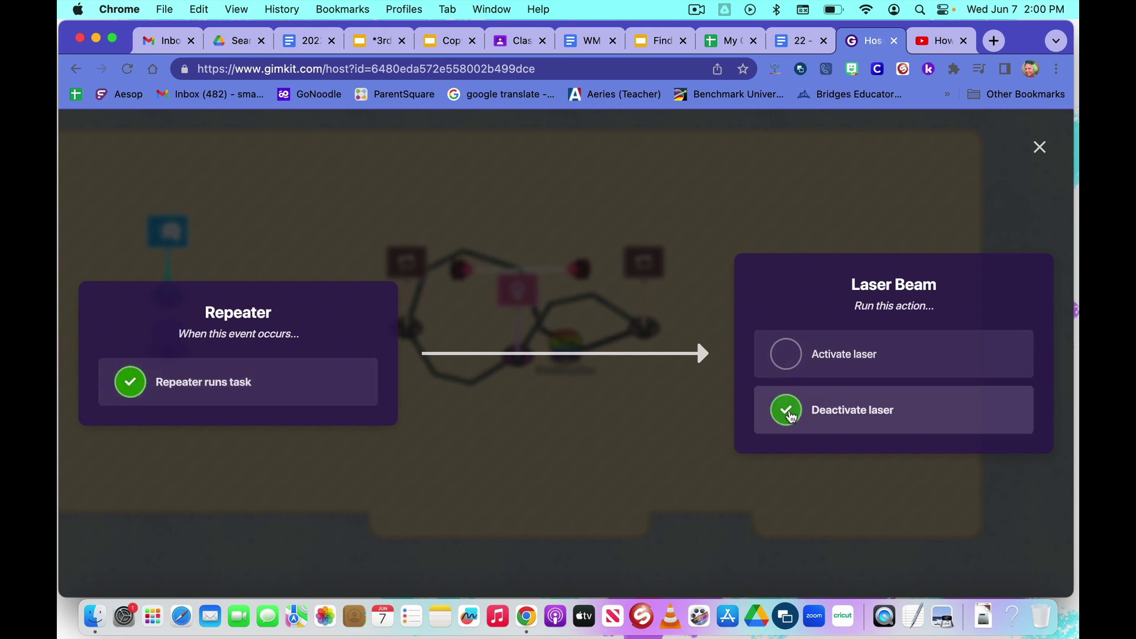
pyautogui.click(1040, 149)
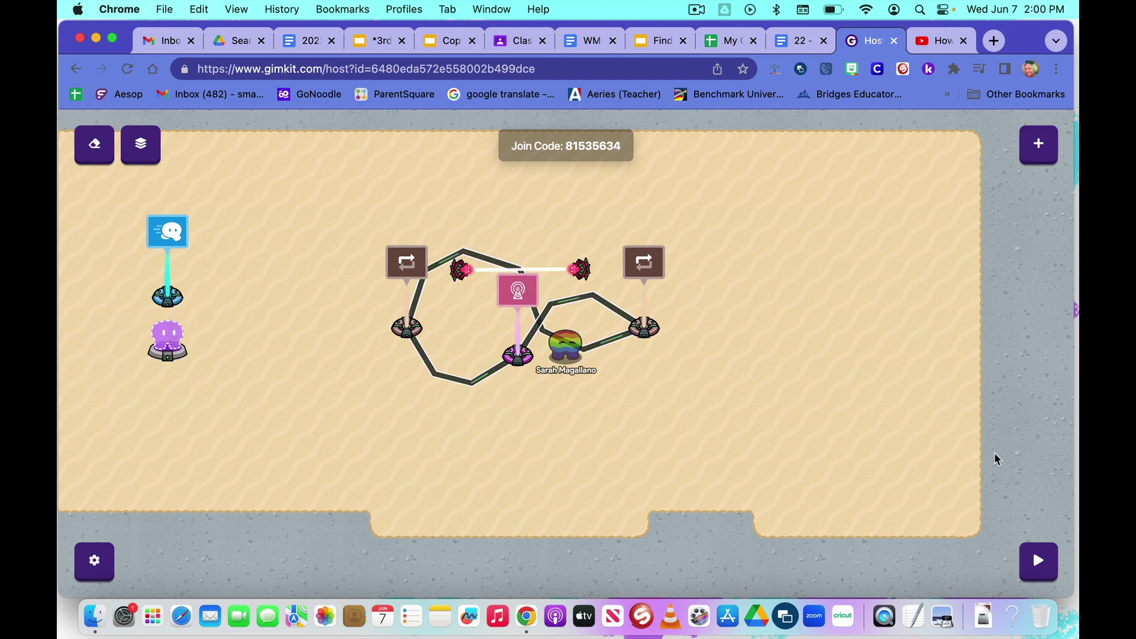
# Run the game to test walking past the blinking laser beam, then end it and restore the map.
pyautogui.click(1039, 558)
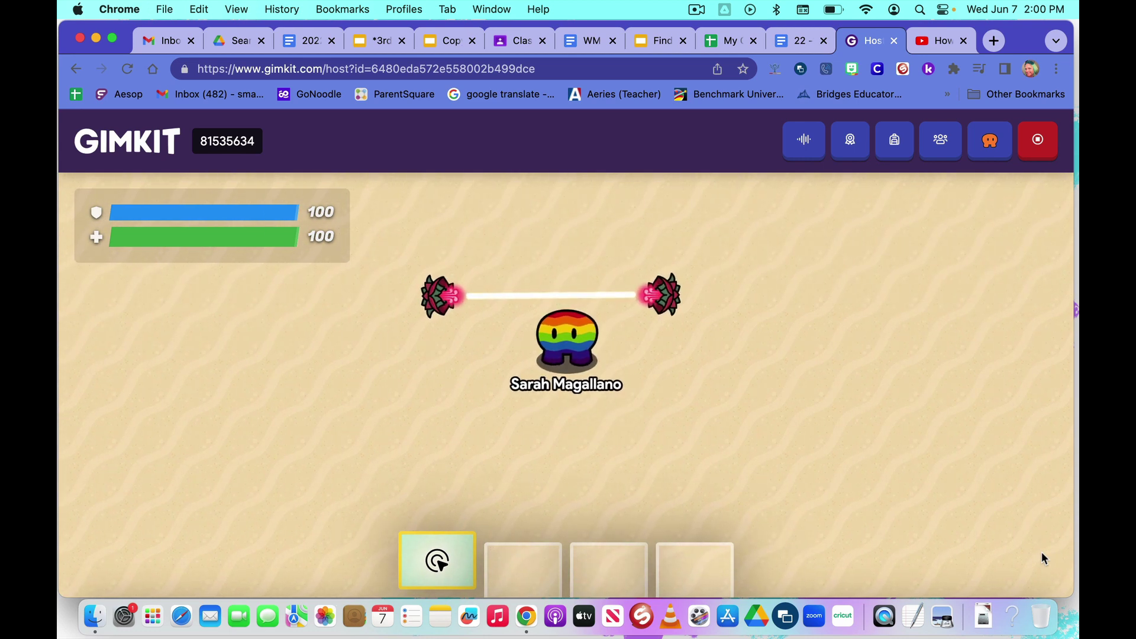
pyautogui.press('w')
pyautogui.press('w')
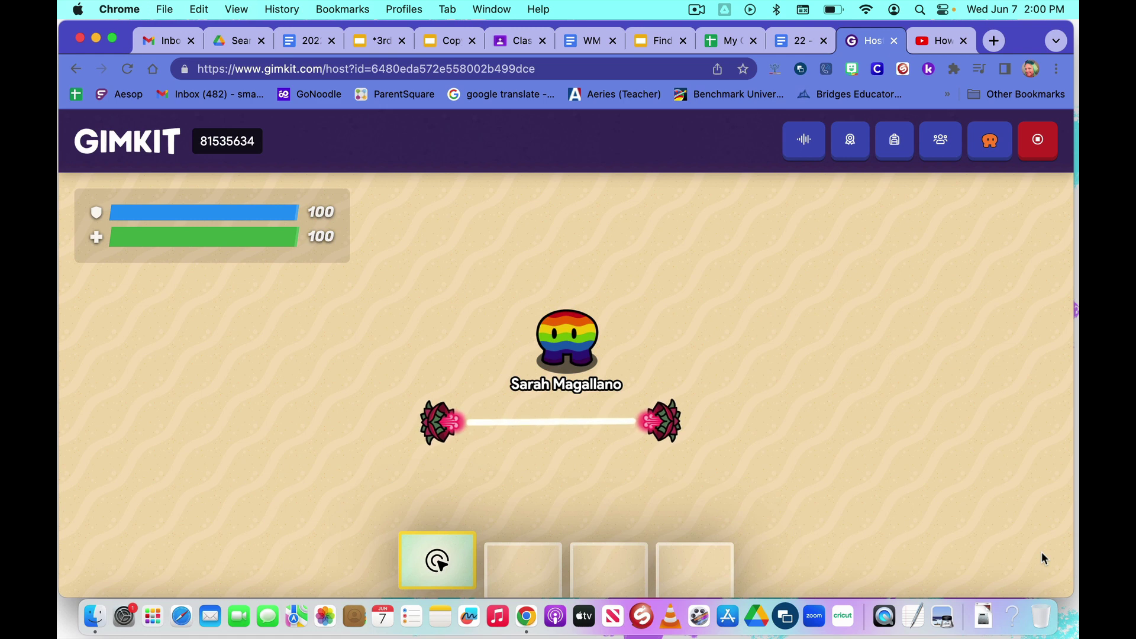
pyautogui.press('s')
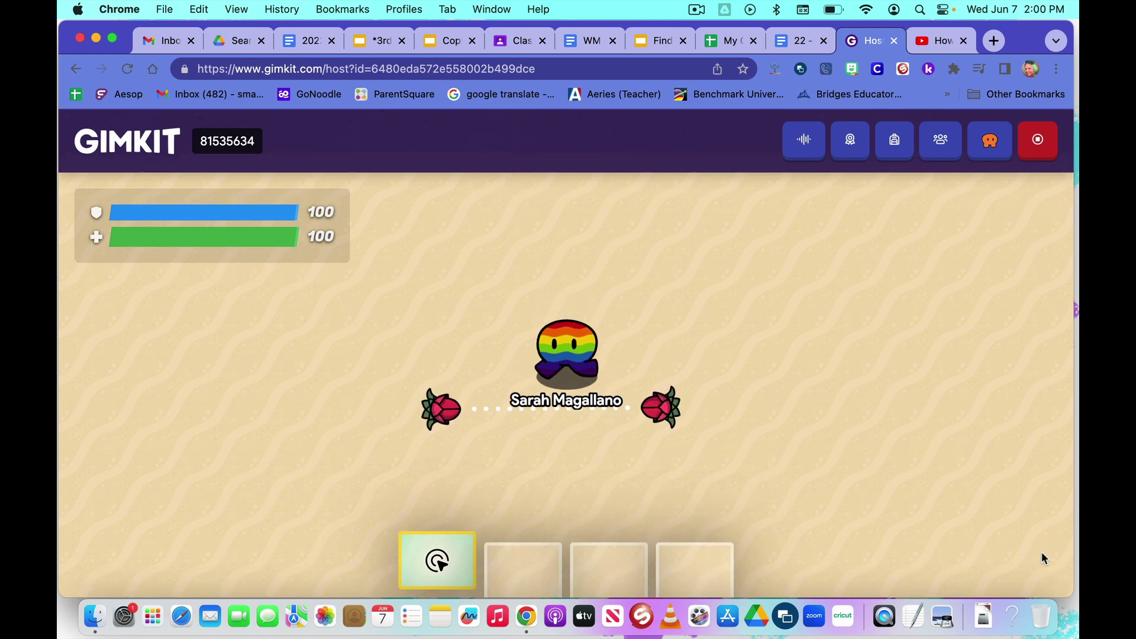
pyautogui.click(1038, 142)
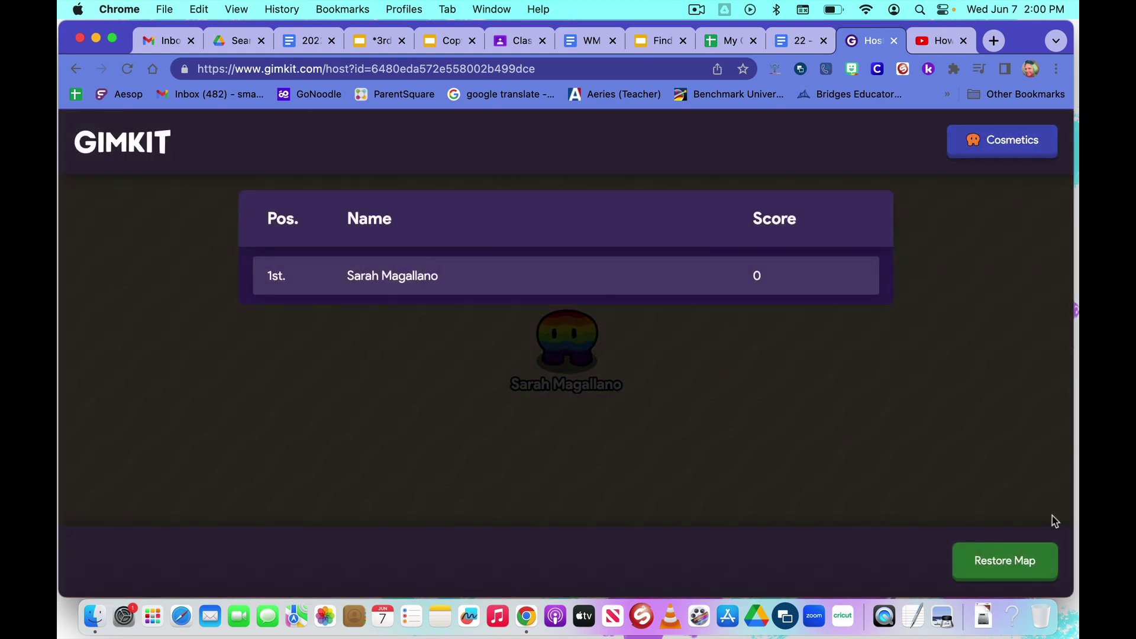
pyautogui.click(995, 573)
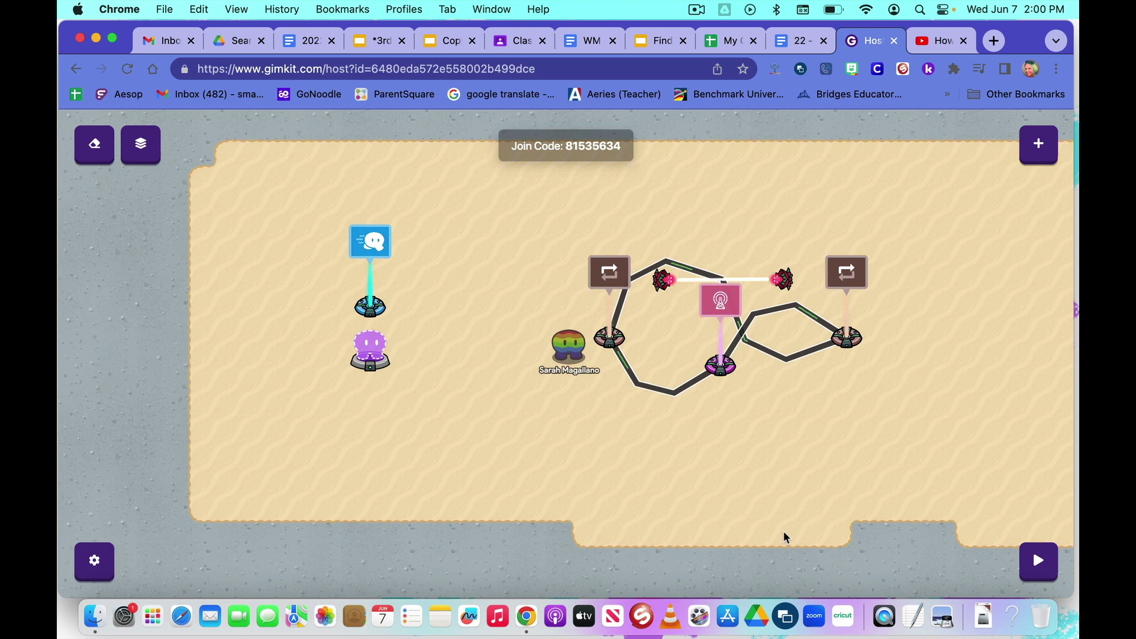
# Add a second Laser Beam device to the map just above the white laser beam.
pyautogui.click(1048, 138)
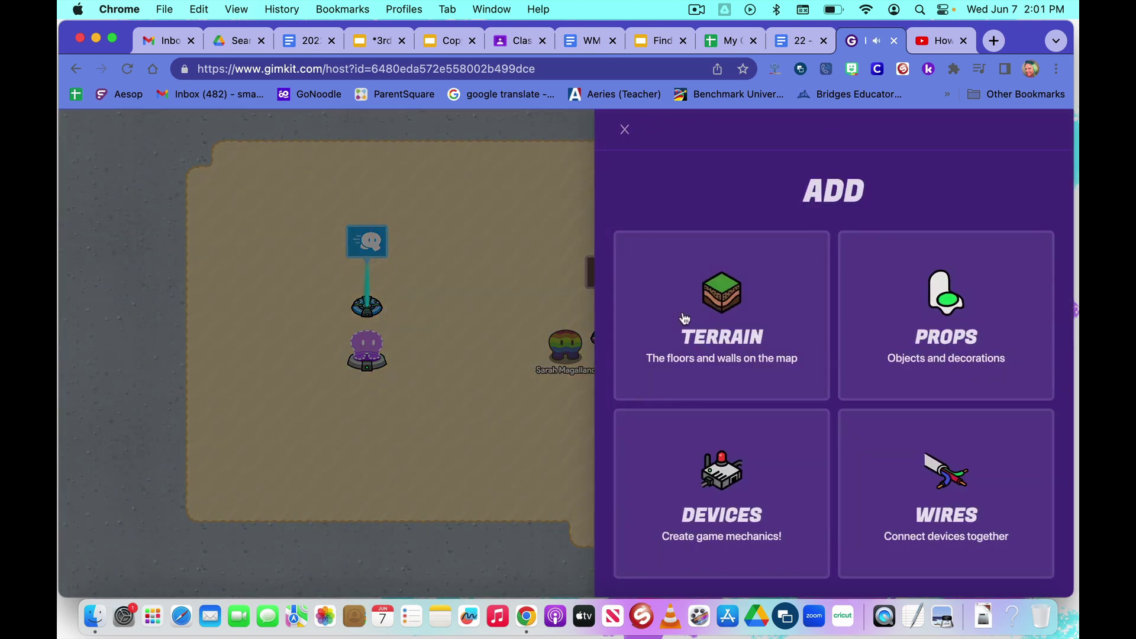
pyautogui.click(729, 555)
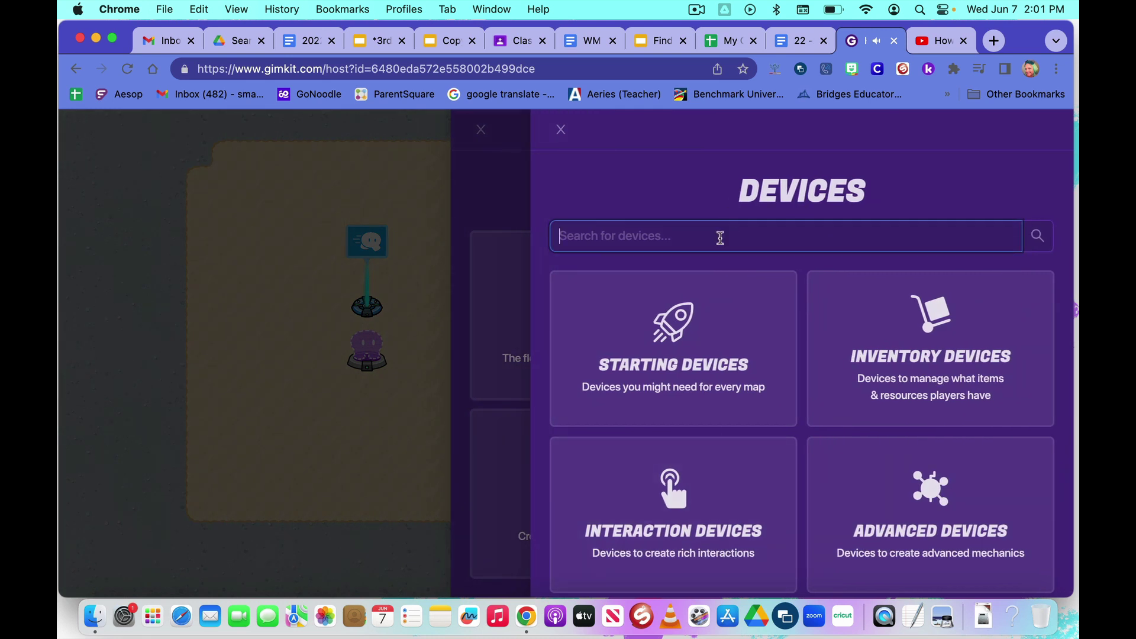
pyautogui.write('lsas')
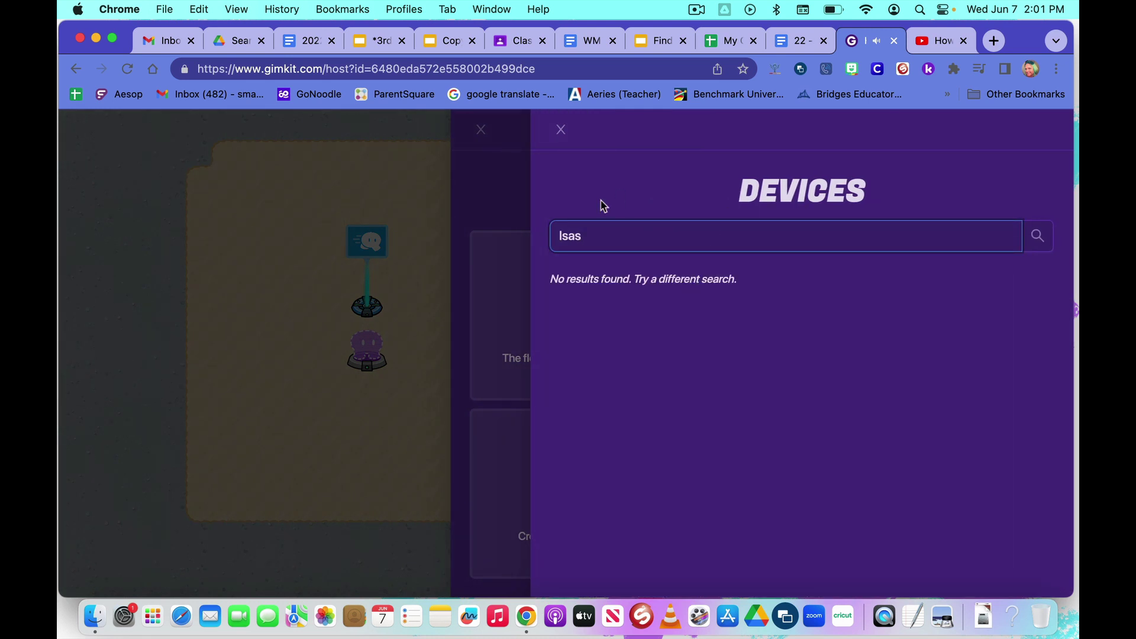
pyautogui.press('BackSpace')
pyautogui.press('BackSpace')
pyautogui.press('BackSpace')
pyautogui.write('as')
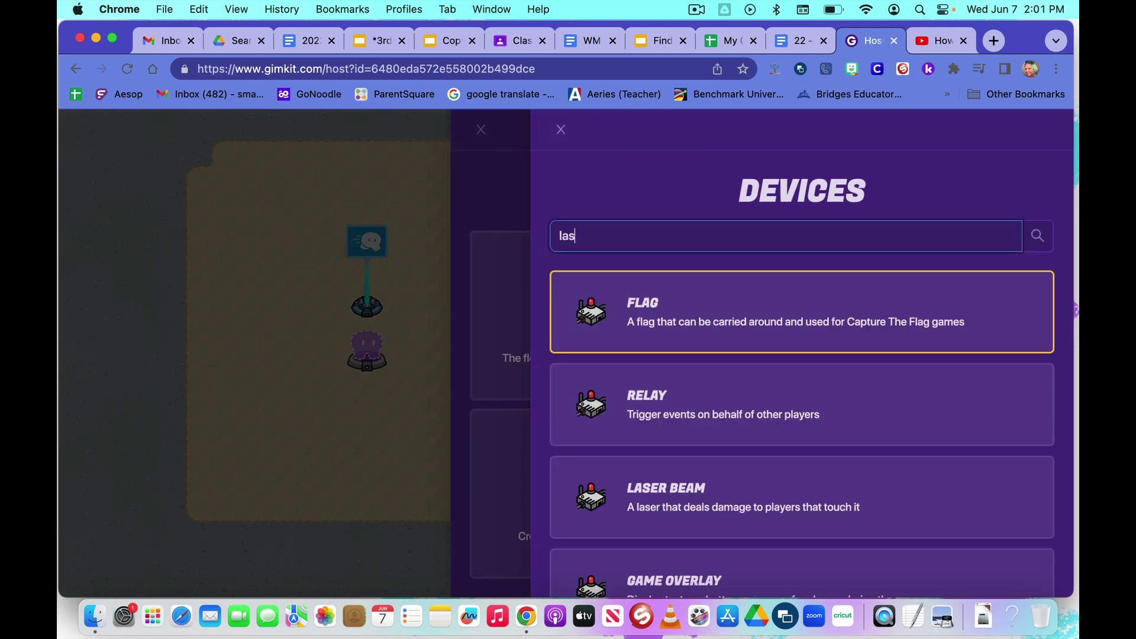
pyautogui.click(622, 296)
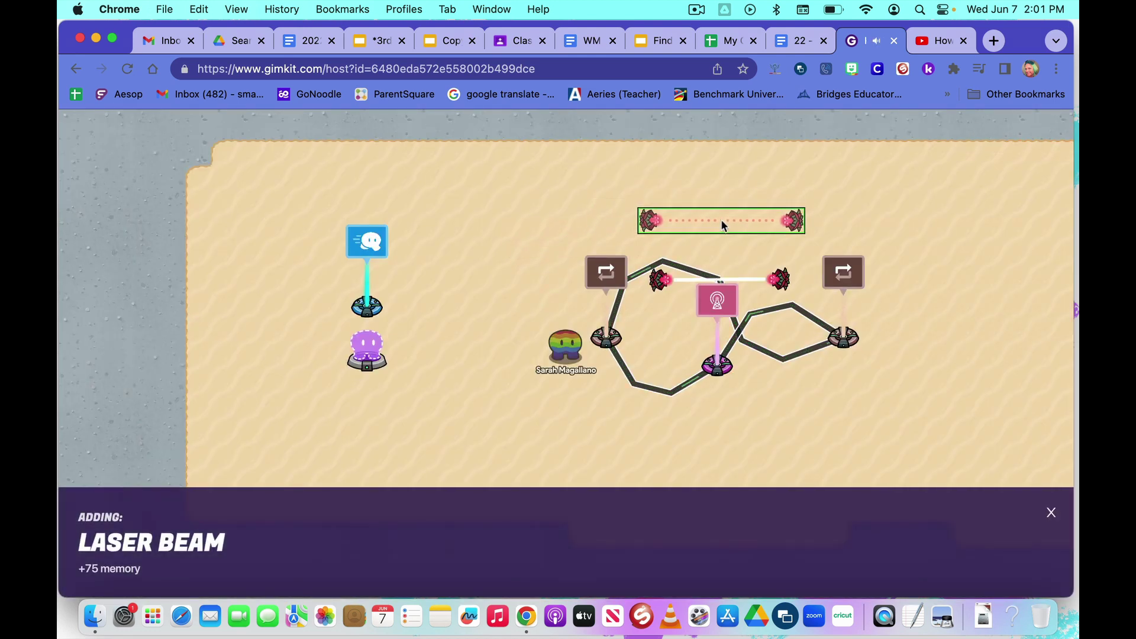
pyautogui.click(721, 222)
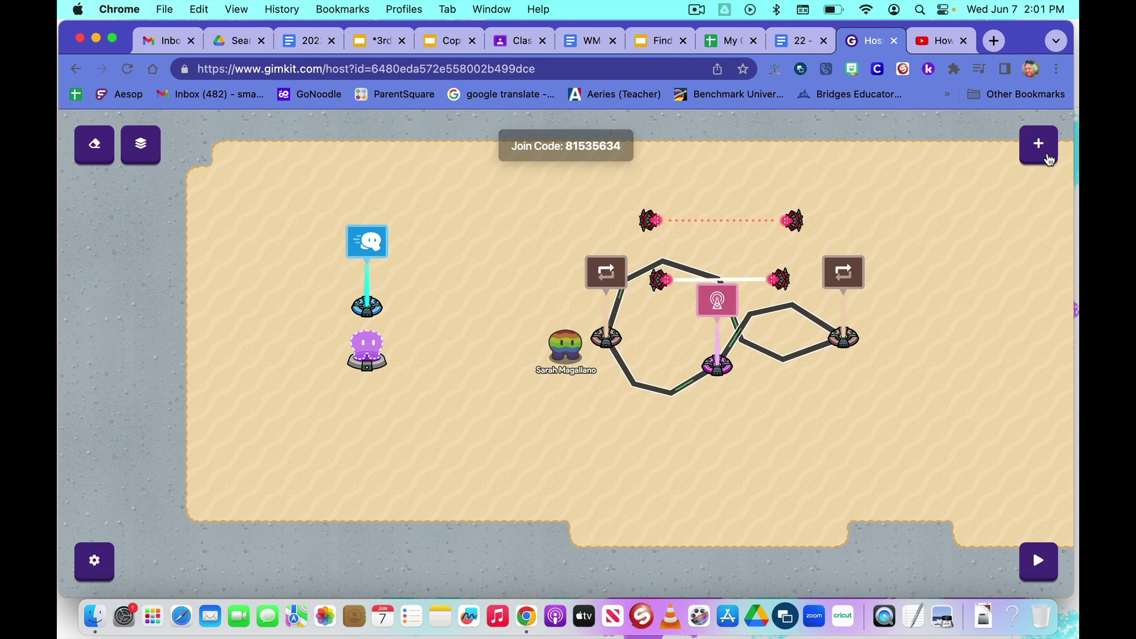
# Wire the left Repeater to the upper red laser beam so that Repeater runs task triggers Activate laser.
pyautogui.click(1042, 151)
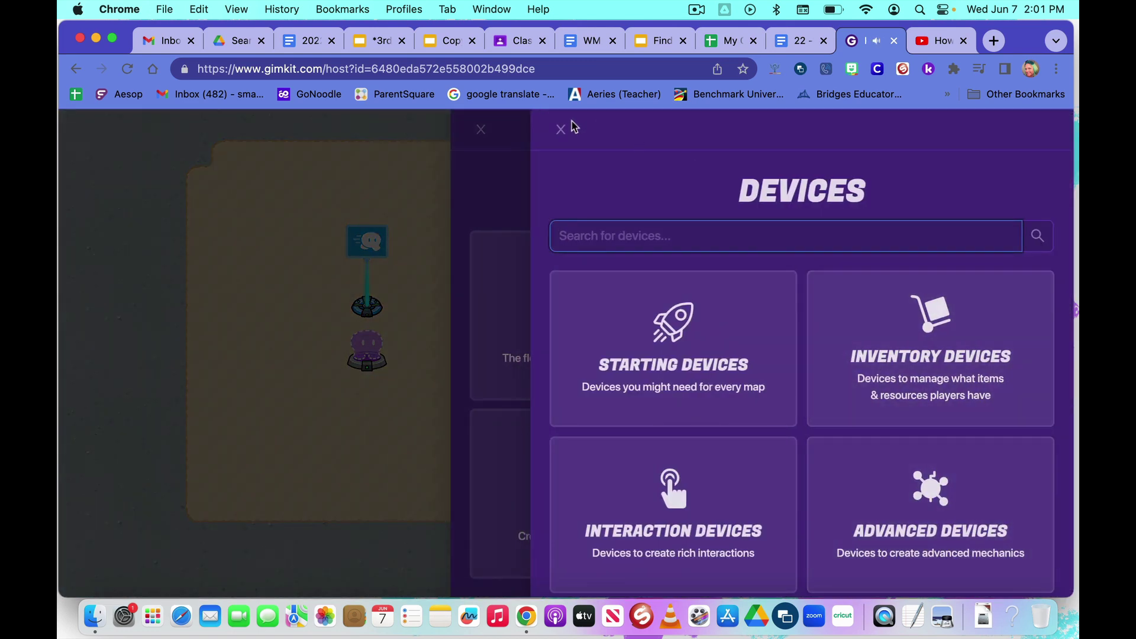
pyautogui.click(560, 129)
pyautogui.click(945, 447)
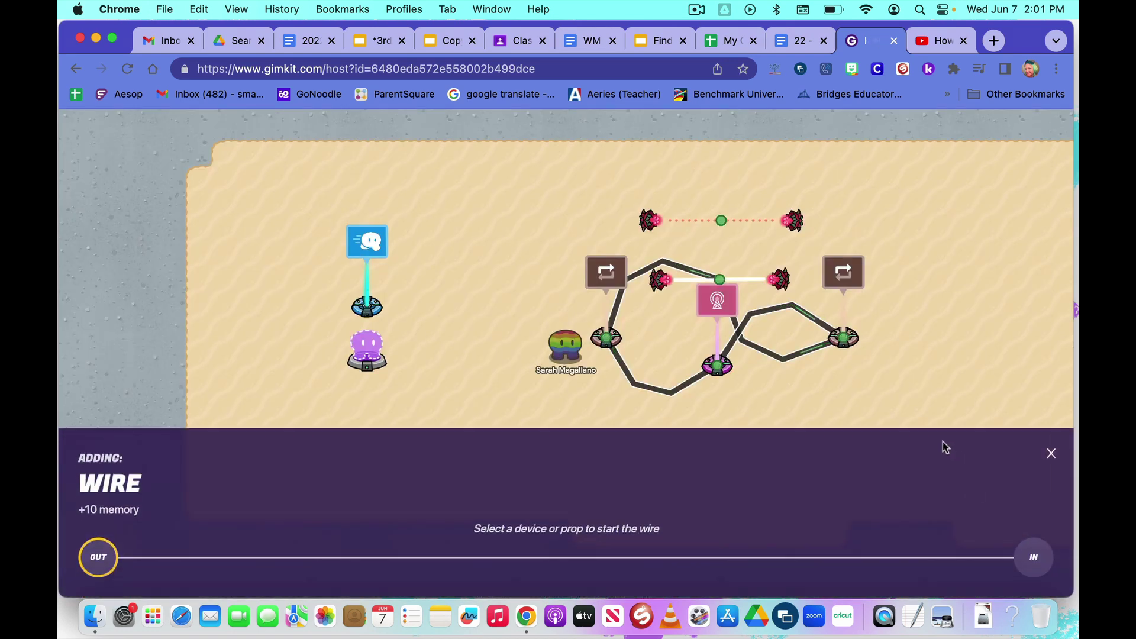
pyautogui.click(604, 339)
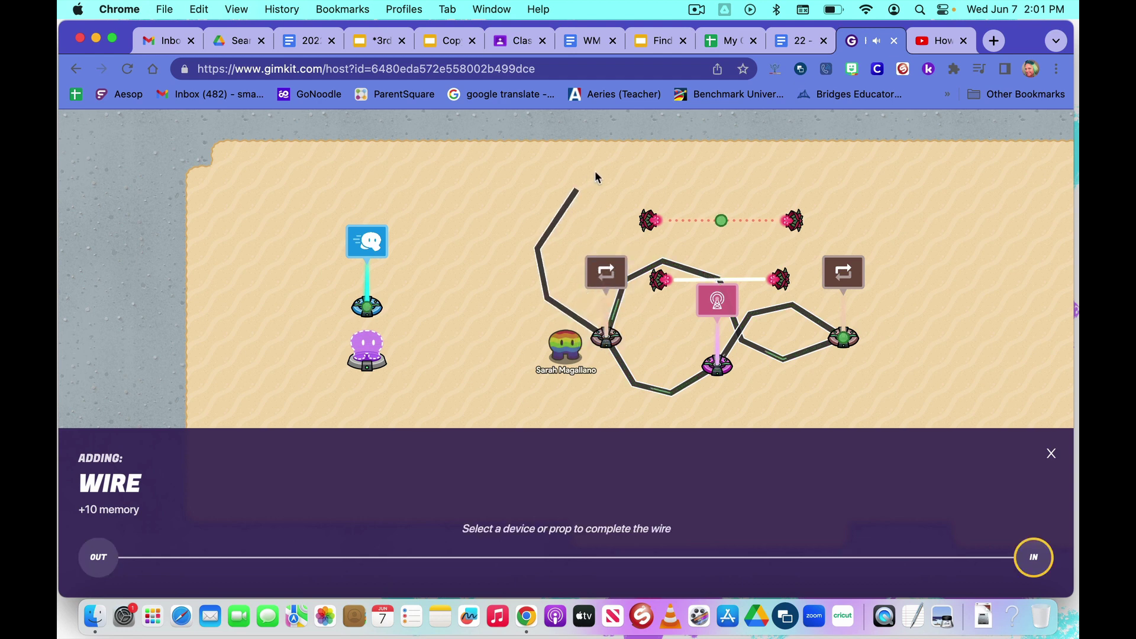
pyautogui.click(720, 224)
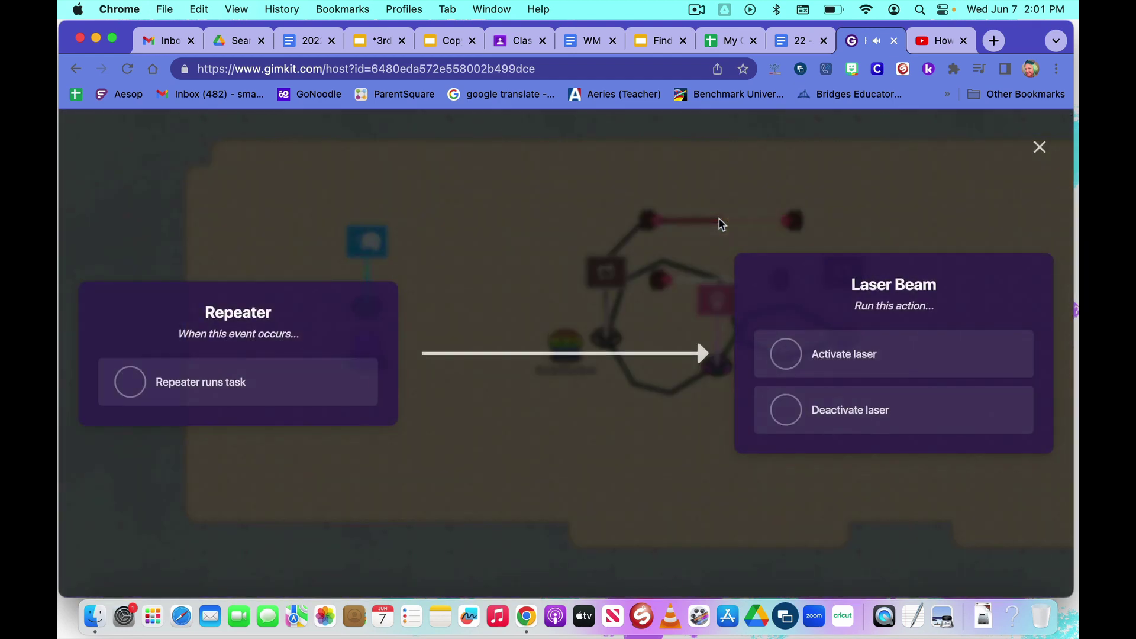
pyautogui.click(129, 382)
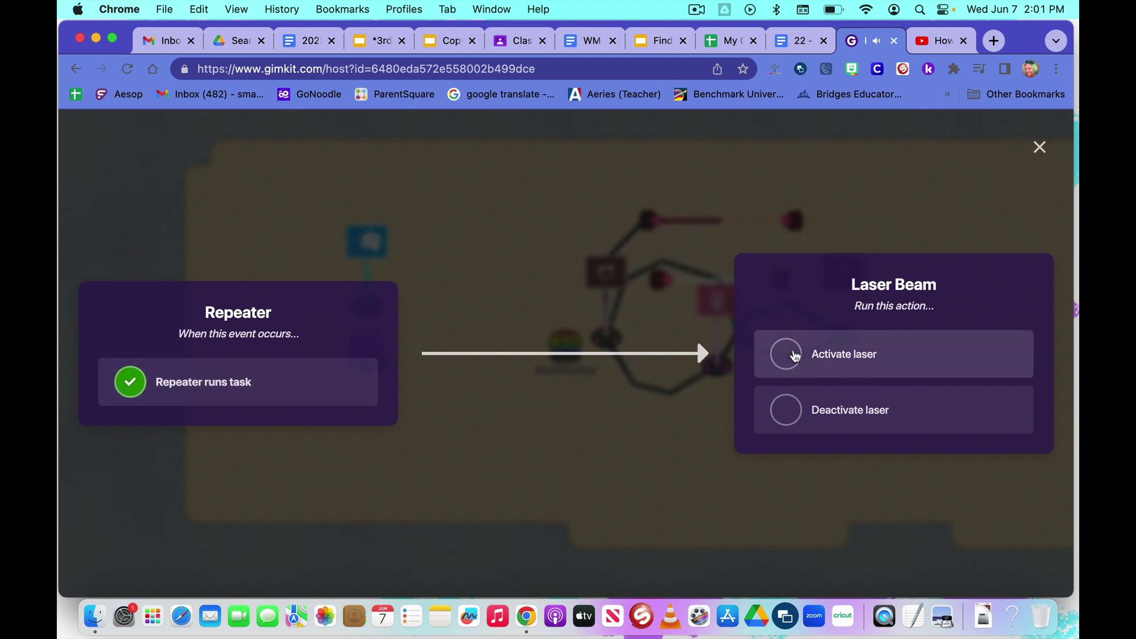
pyautogui.click(795, 354)
pyautogui.click(1040, 147)
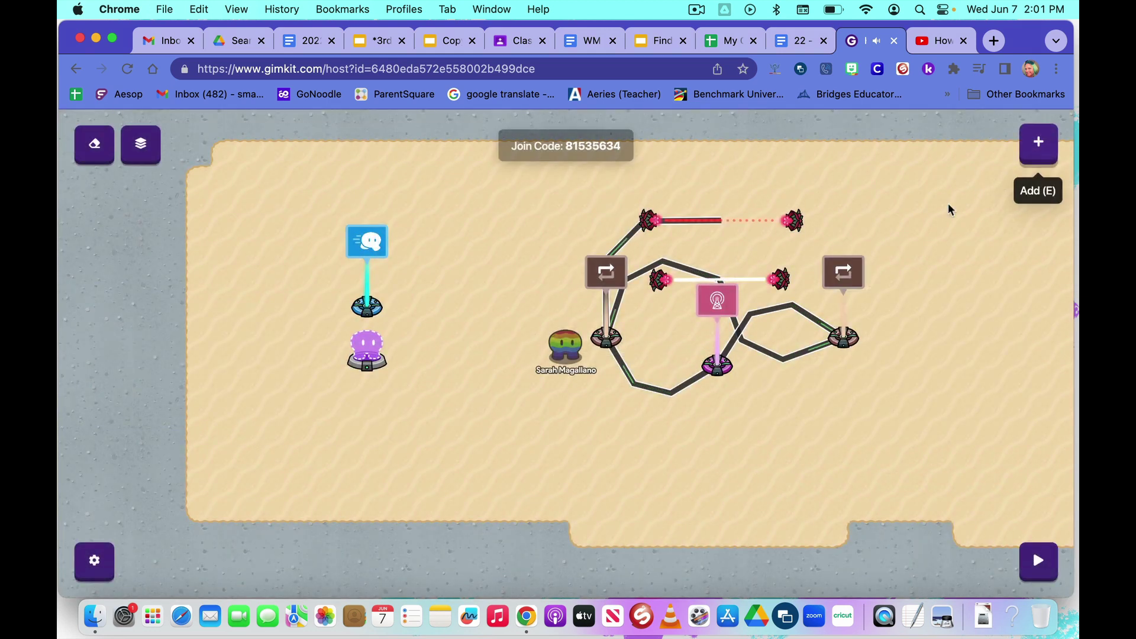
# Wire the right Repeater to the upper red laser beam so that Repeater runs task triggers Deactivate laser.
pyautogui.click(1058, 150)
pyautogui.click(879, 499)
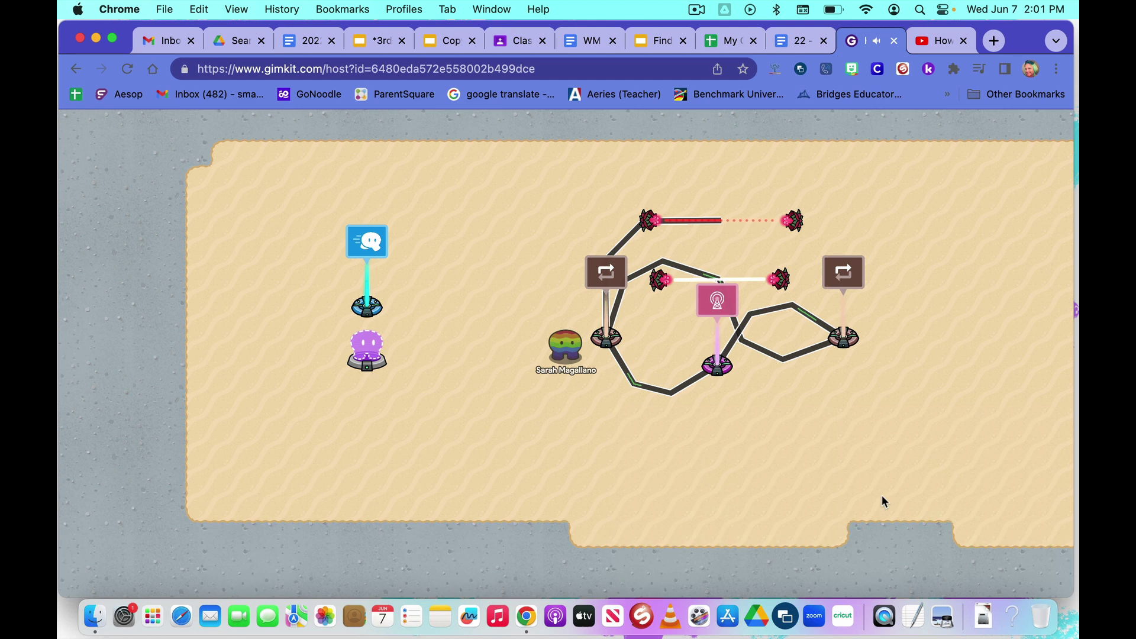
pyautogui.click(843, 332)
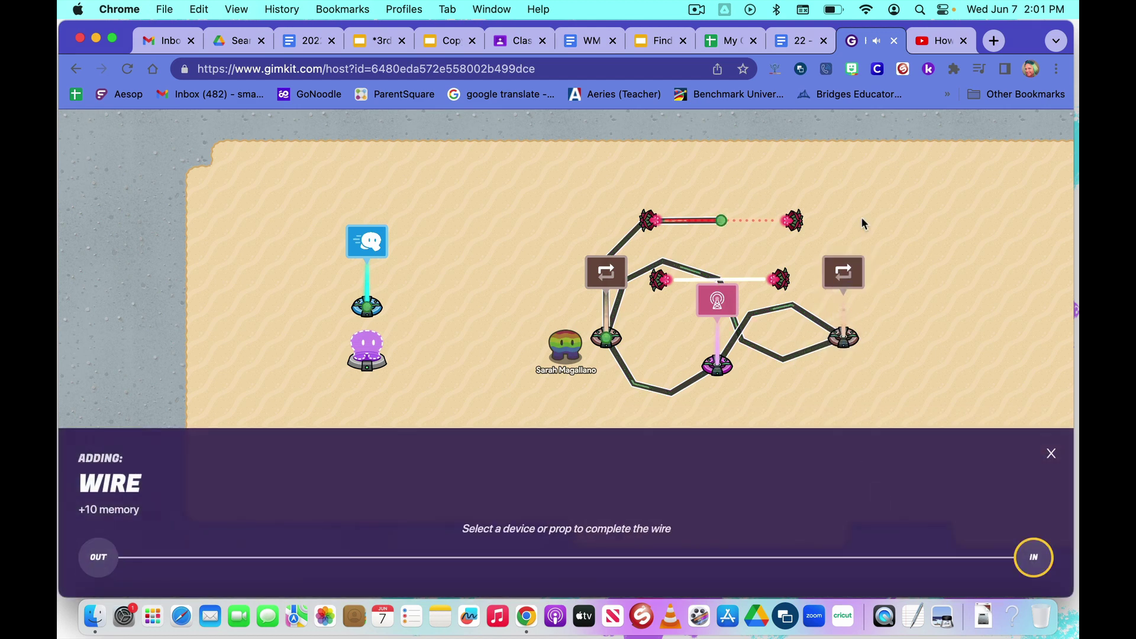
pyautogui.click(723, 224)
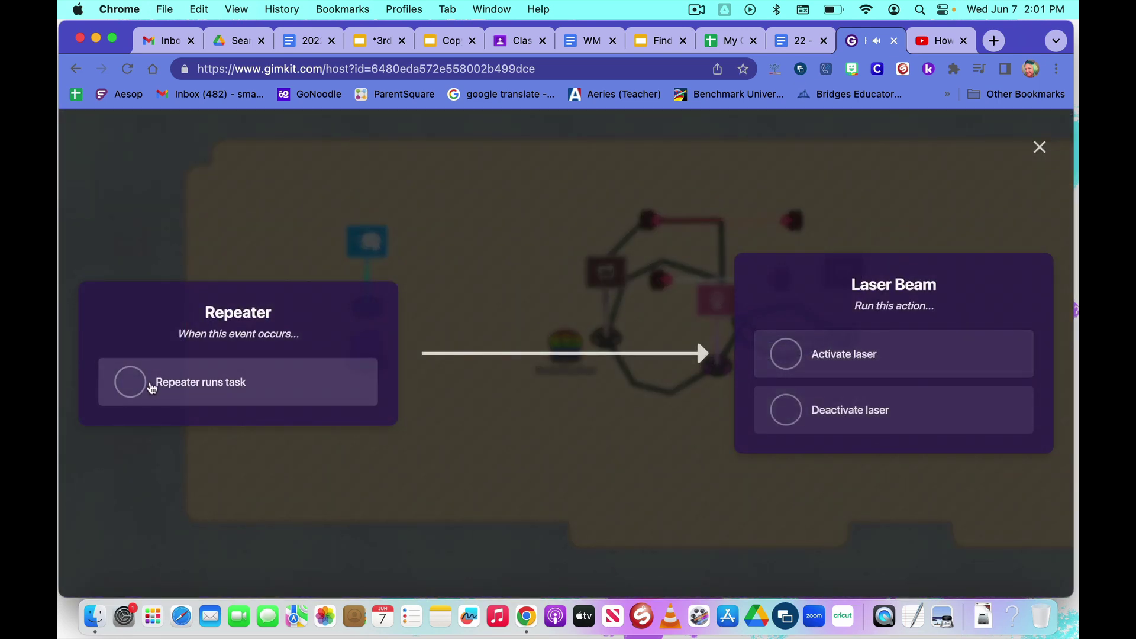
pyautogui.click(139, 383)
pyautogui.click(786, 421)
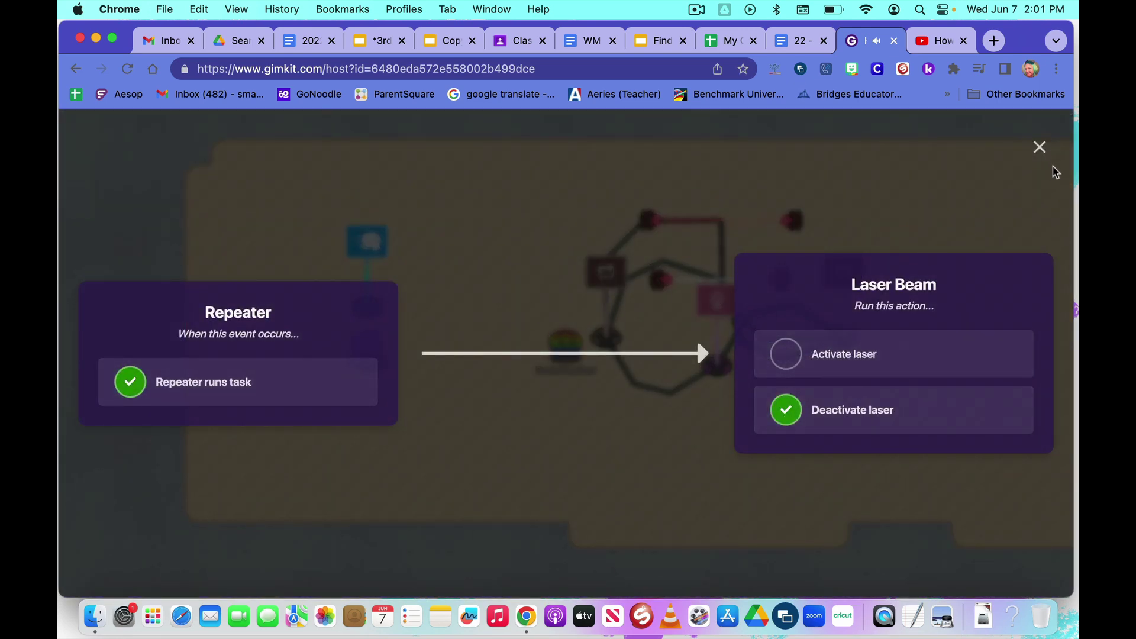
pyautogui.click(1040, 148)
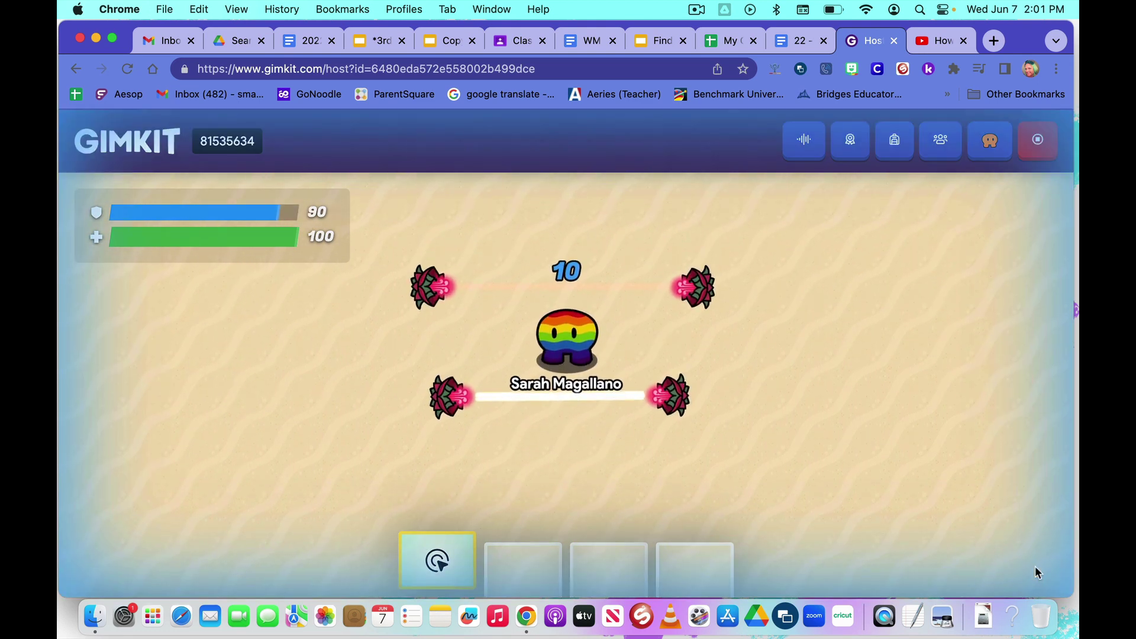
# Run the game to test walking up and down past both blinking laser beams, and return to the map editor.
pyautogui.press('Up')
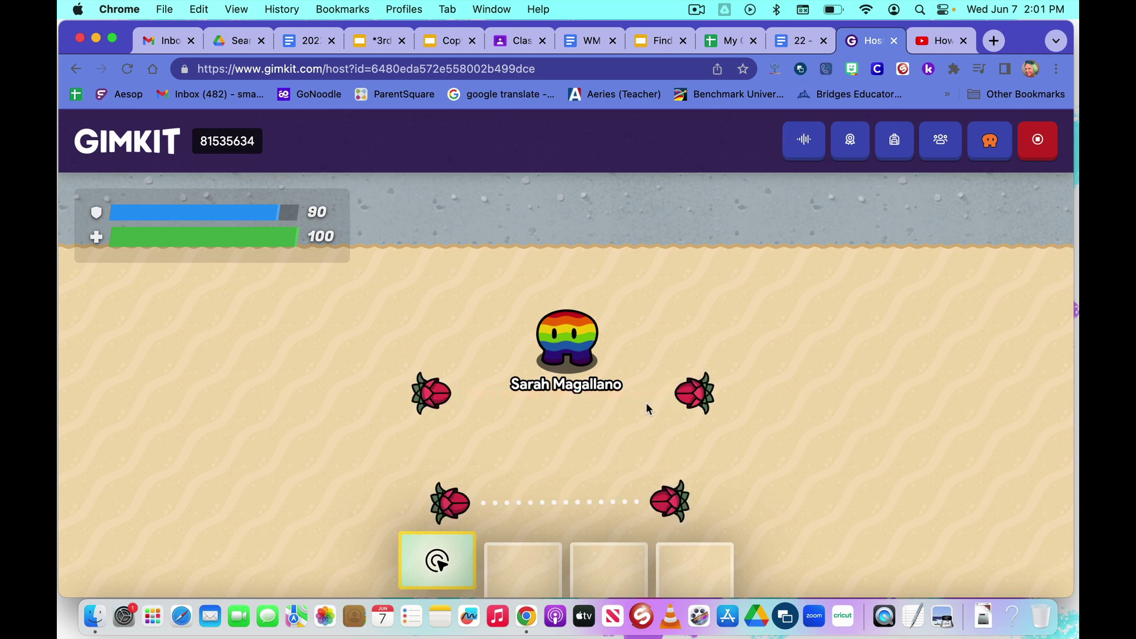
pyautogui.press('Down')
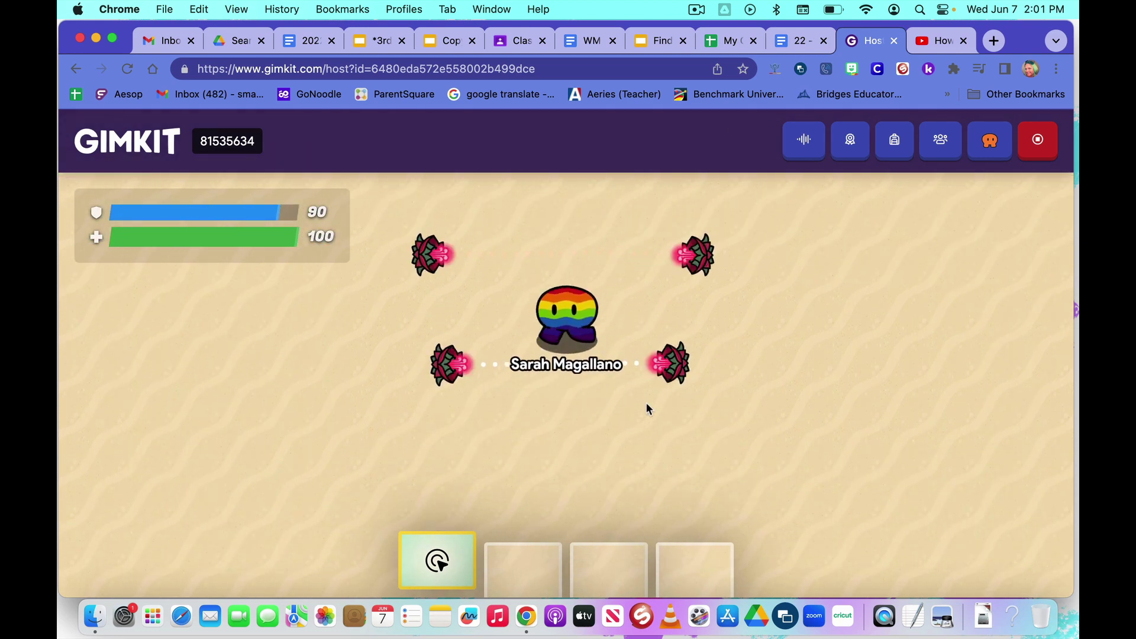
pyautogui.press('Down')
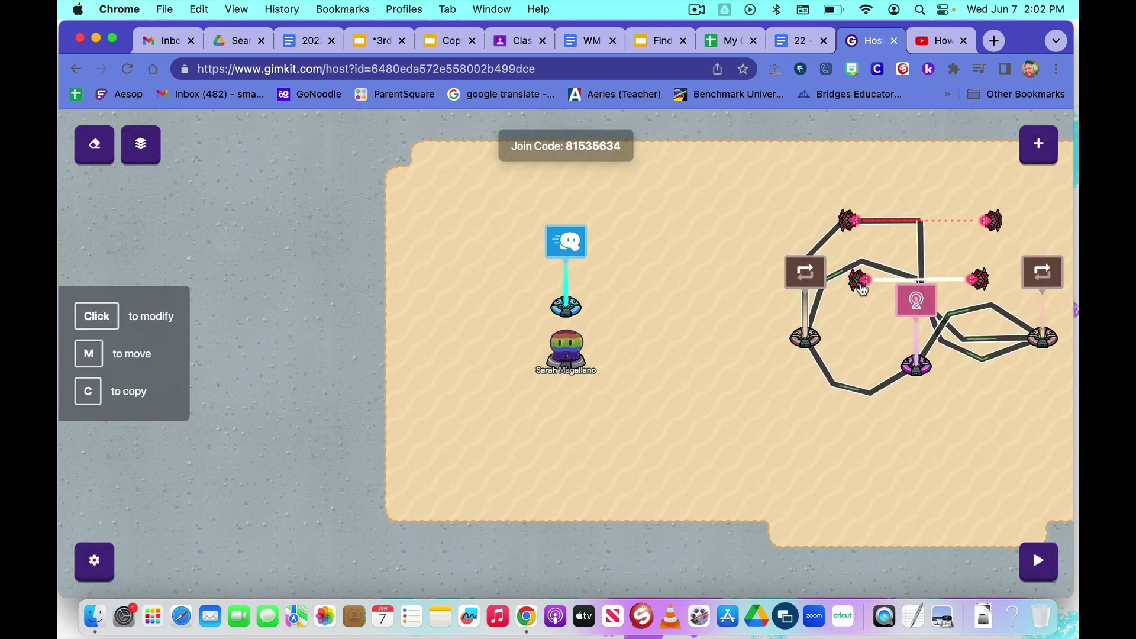
# Check the Damage Dealt option in the white laser beam's settings and close them.
pyautogui.click(862, 289)
pyautogui.click(759, 268)
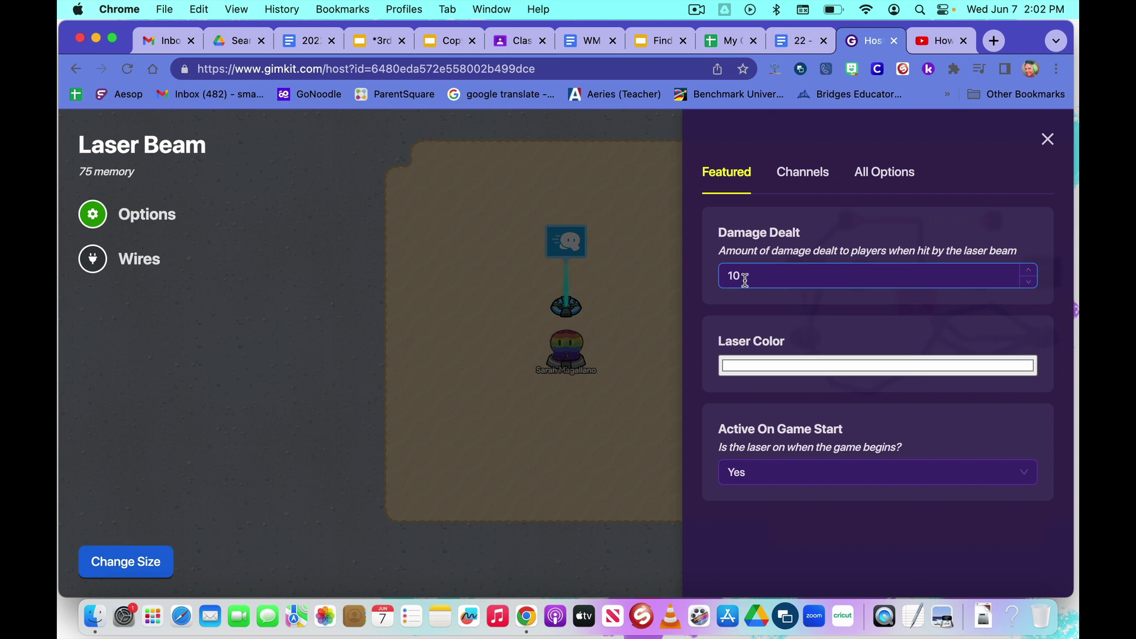
pyautogui.click(820, 240)
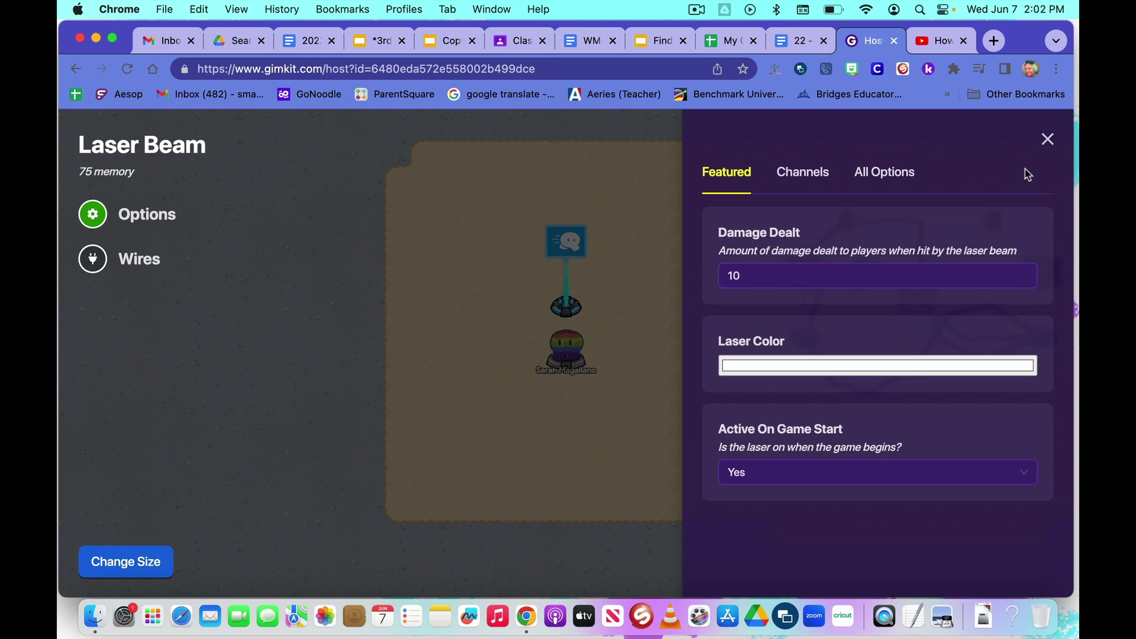
pyautogui.click(1047, 140)
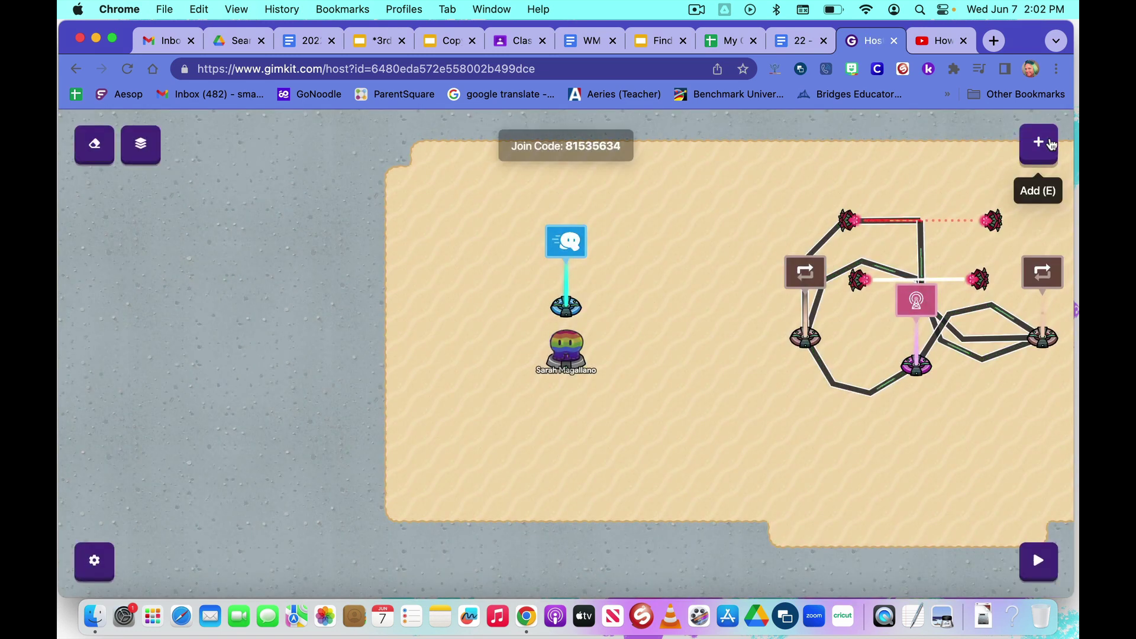
pyautogui.press('Right')
pyautogui.press('Down')
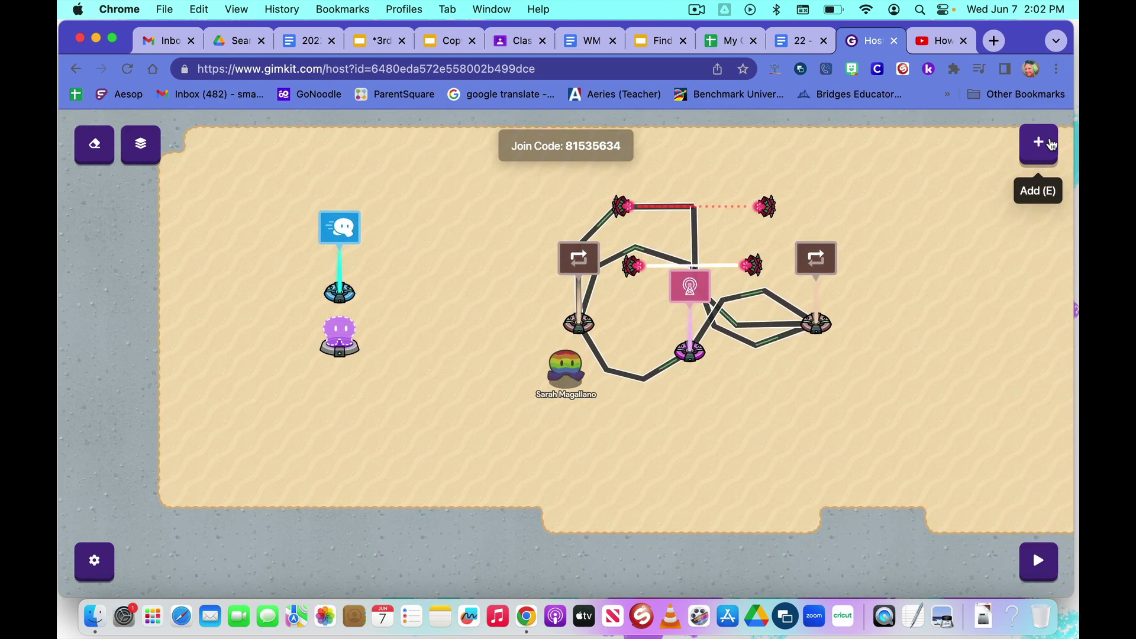